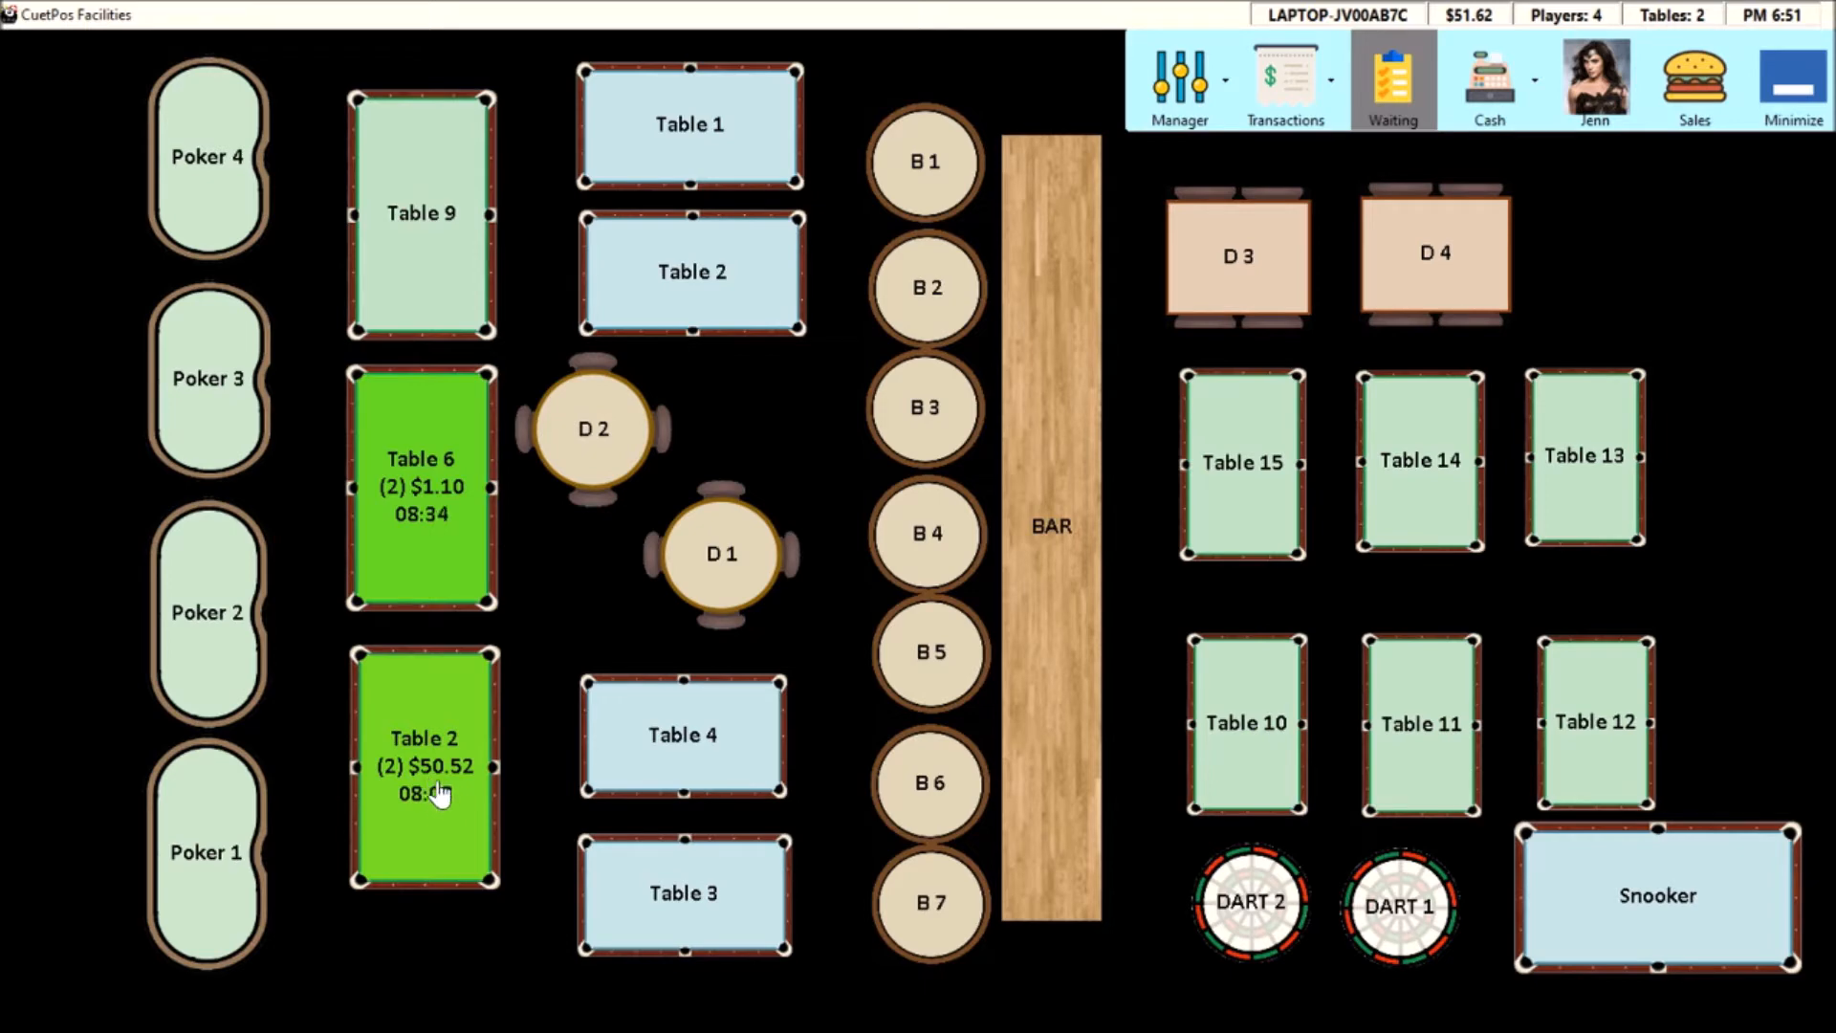
Close the running Table 2 session by moving players T06 P7 and T06 P9 to sales tabs without taking payment
left_click(454, 790)
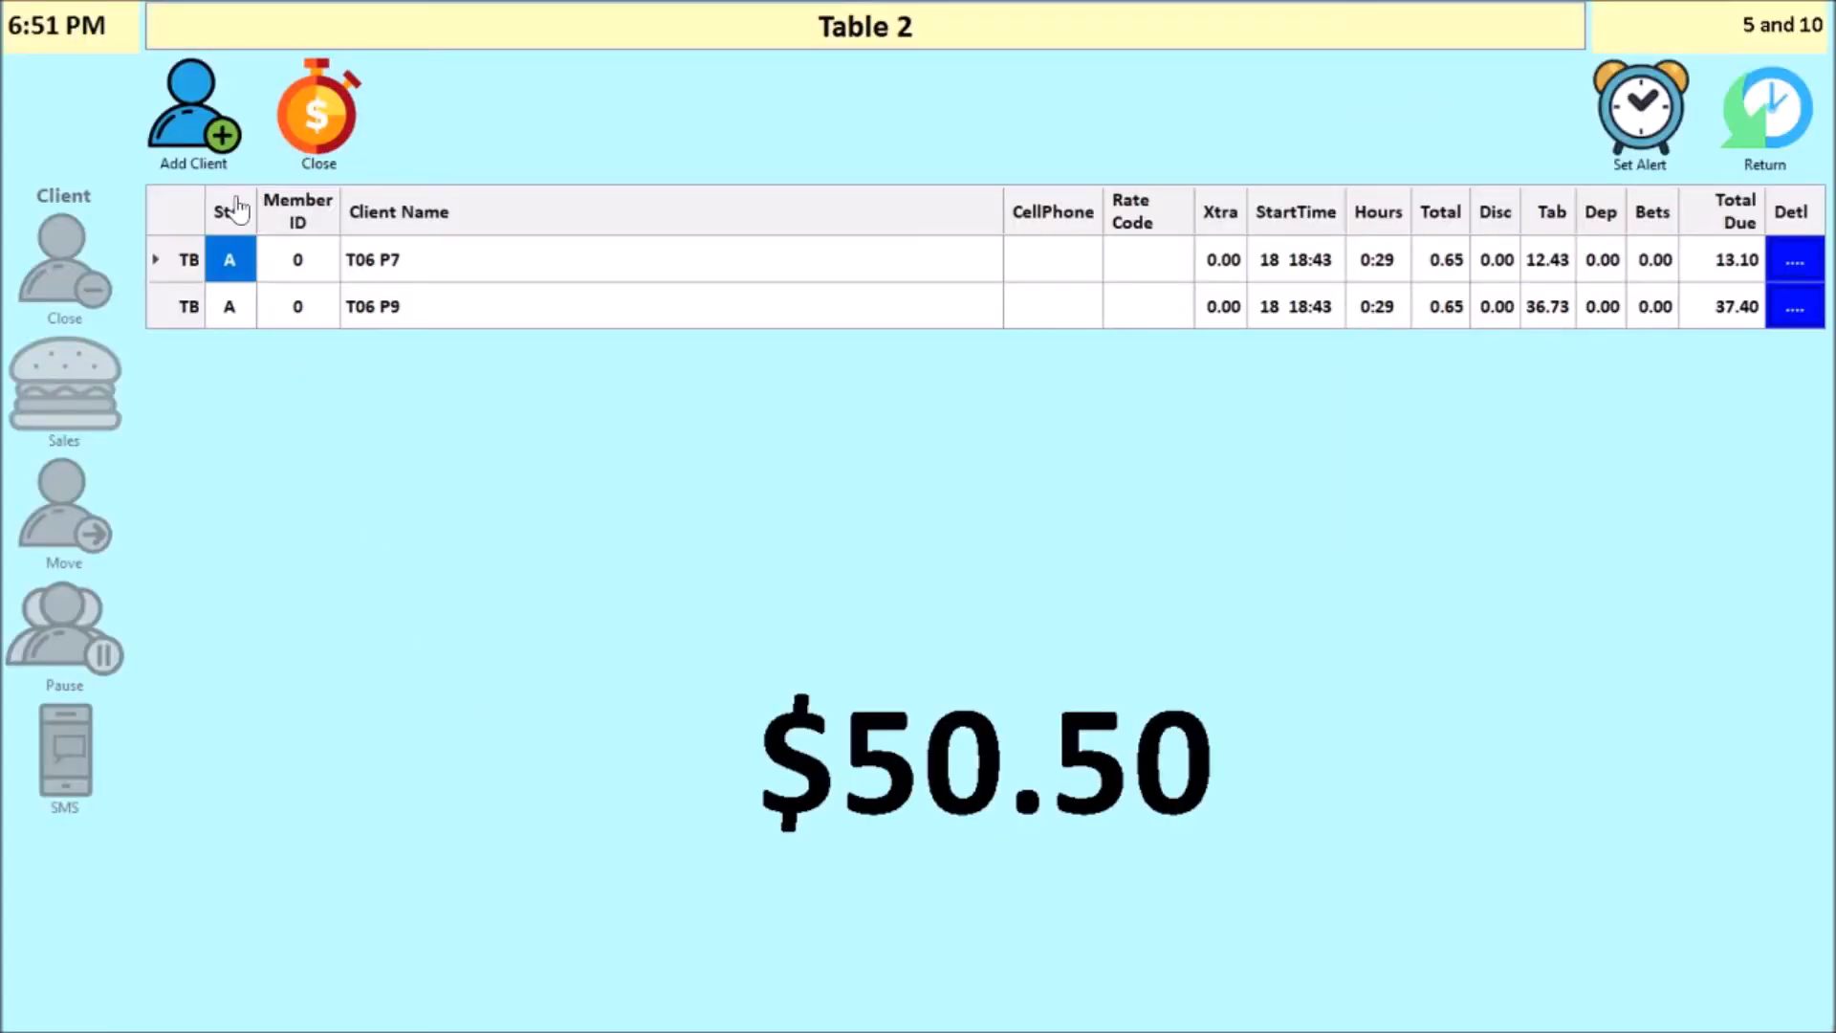
left_click(1564, 266)
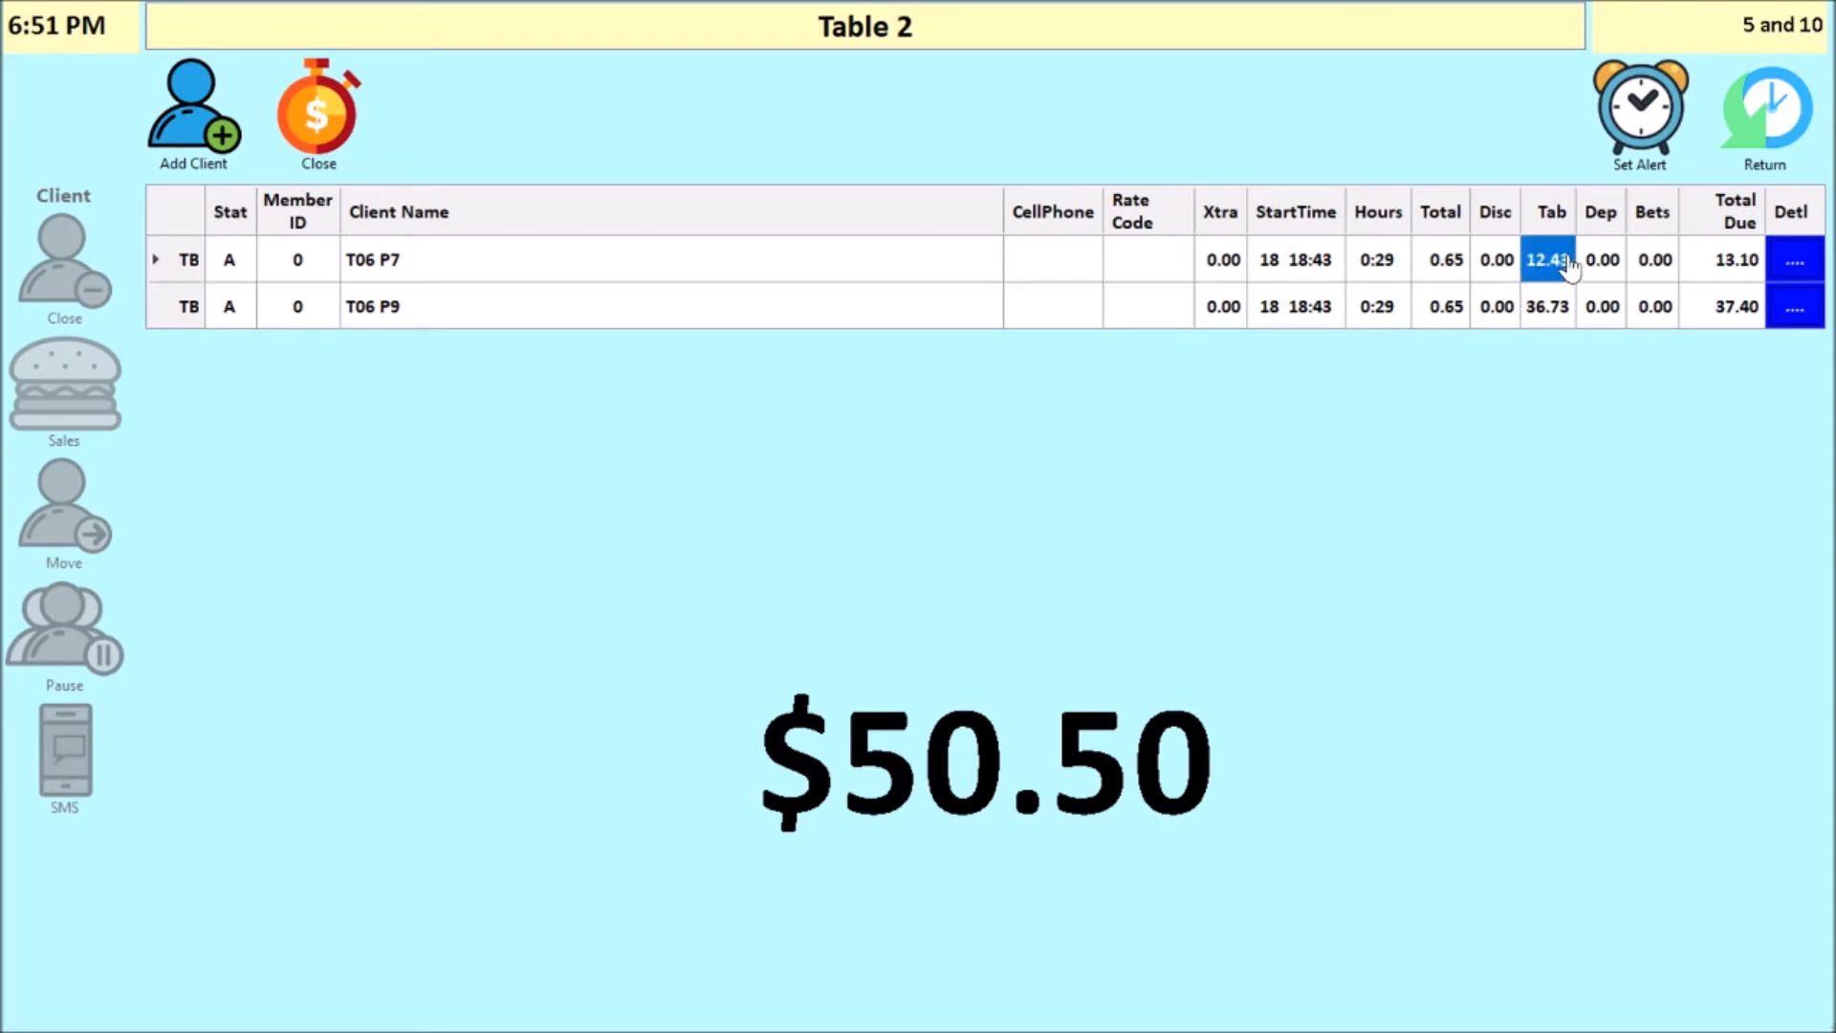
left_click(1554, 308)
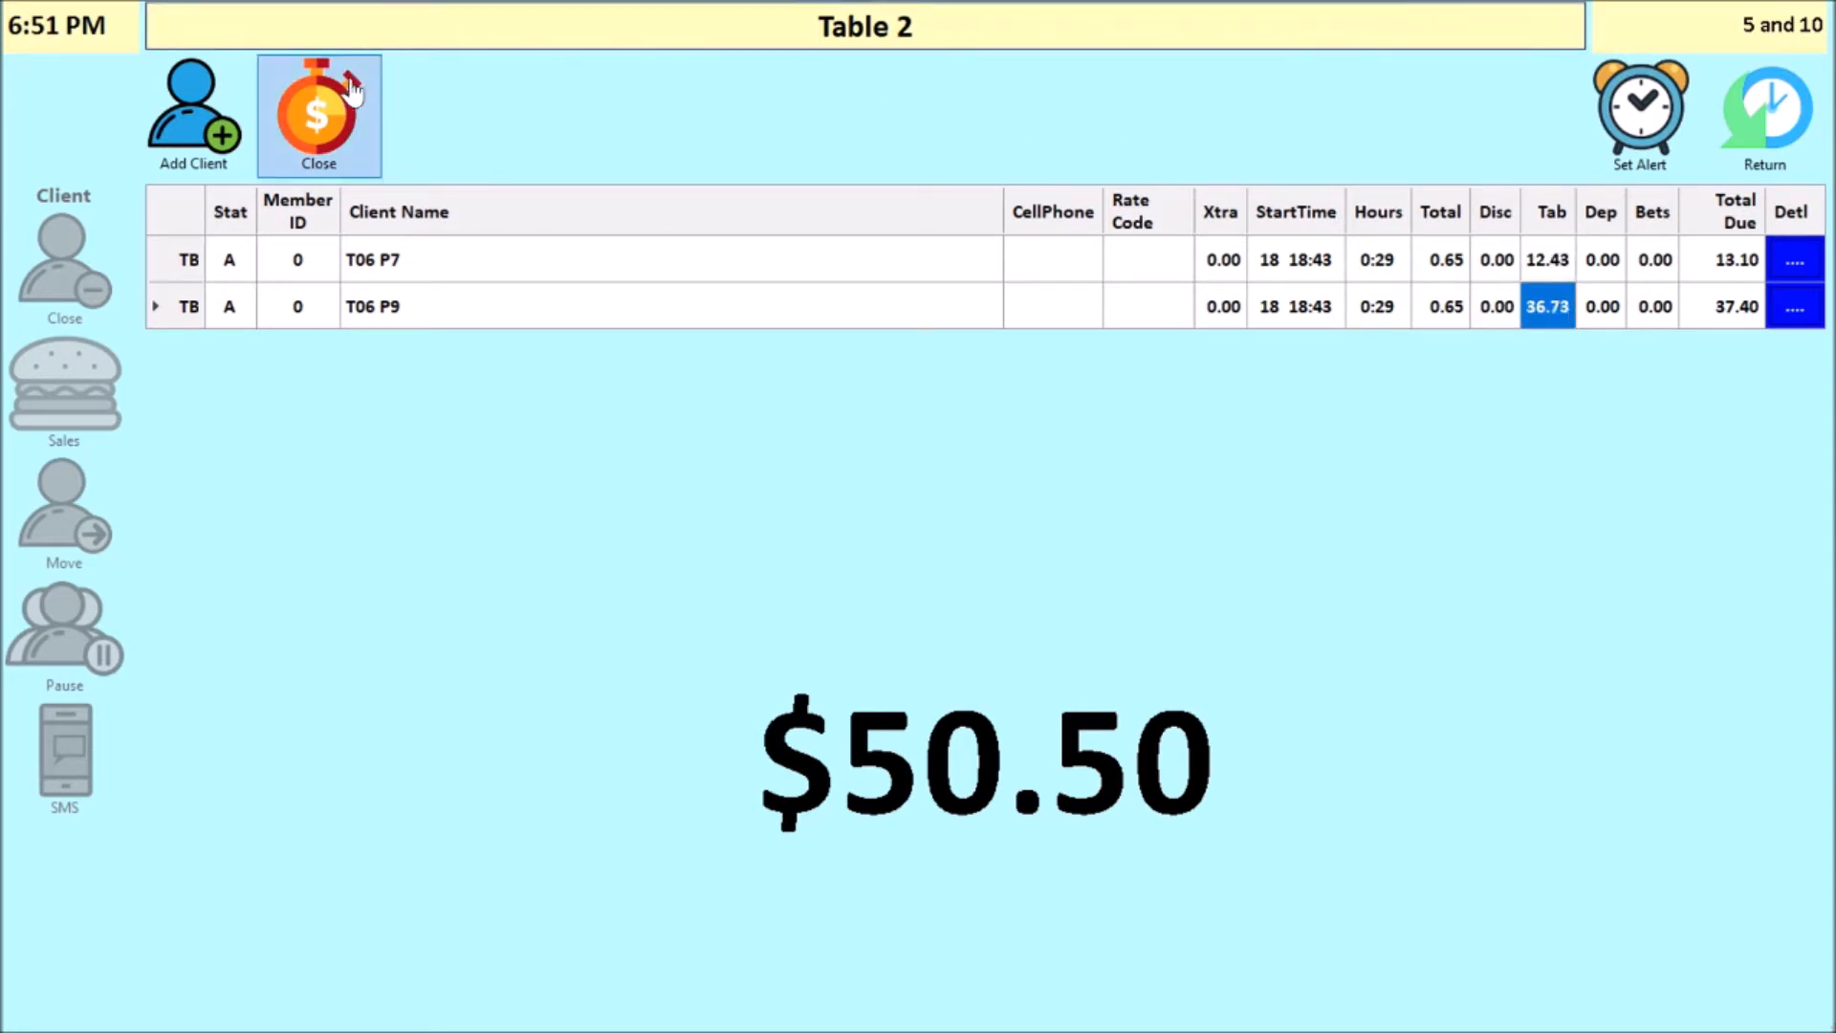
left_click(320, 115)
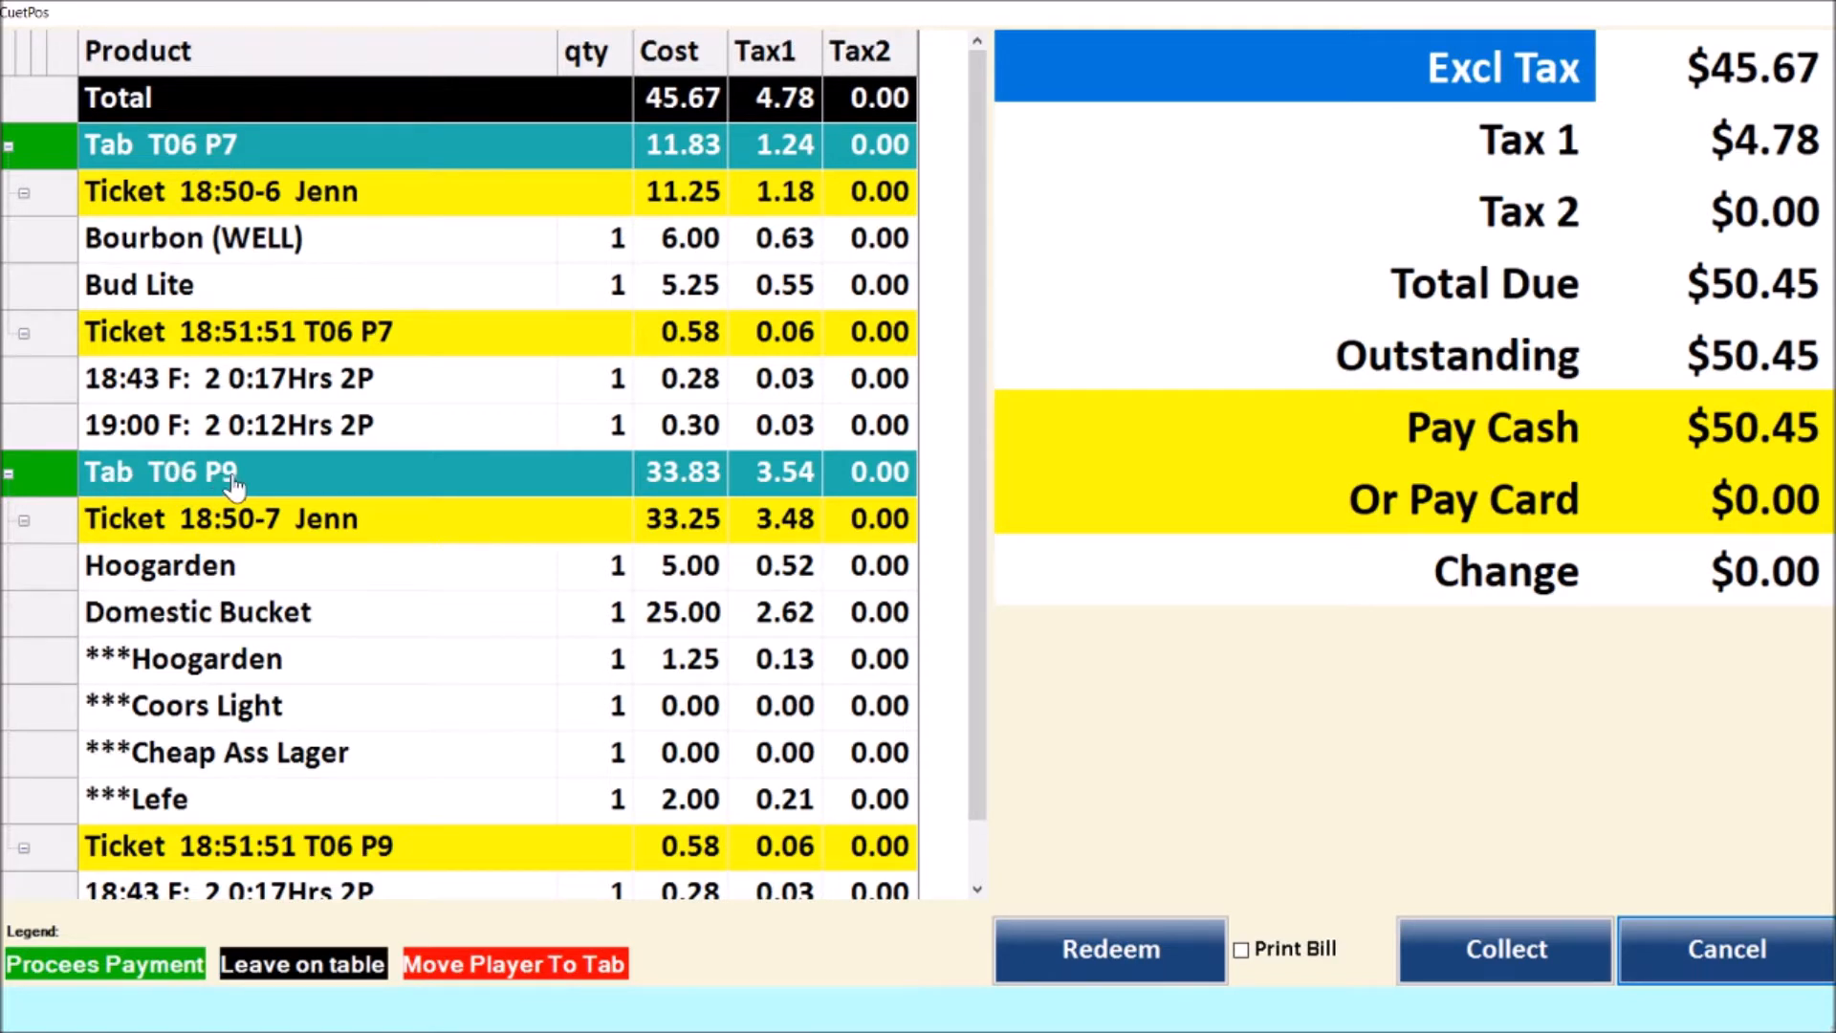
left_click(170, 153)
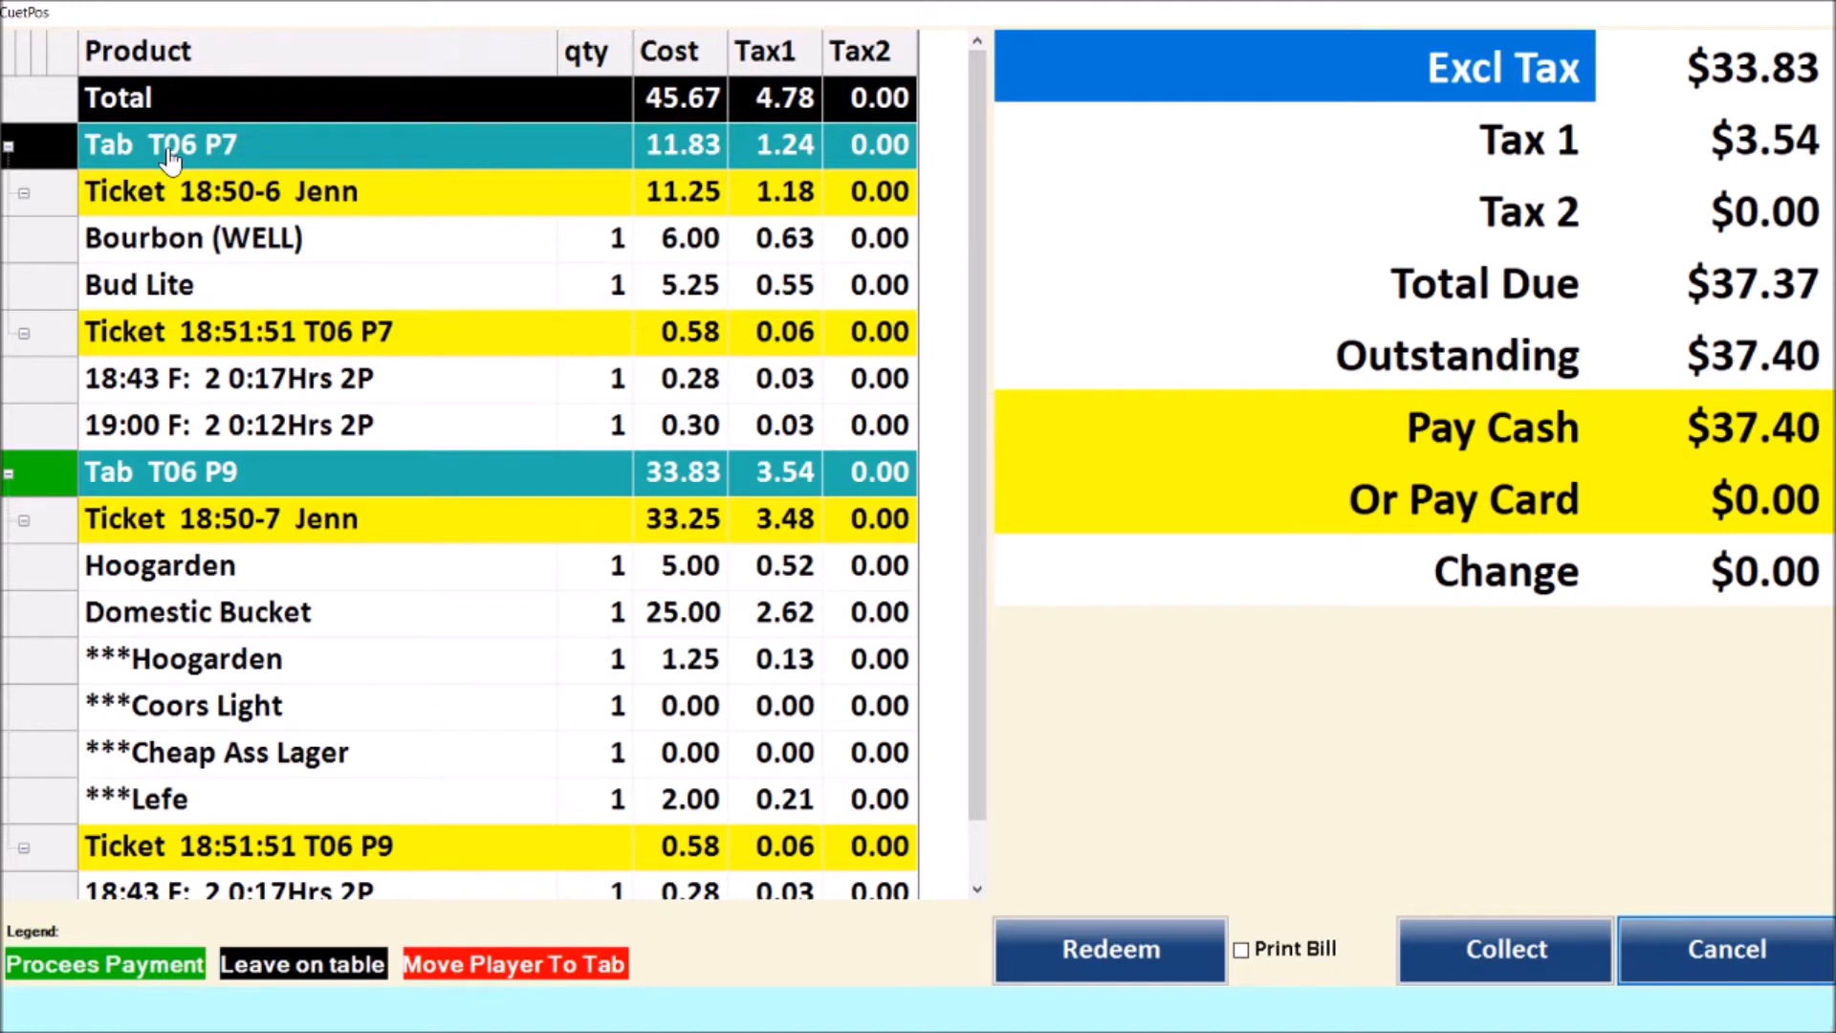
left_click(170, 153)
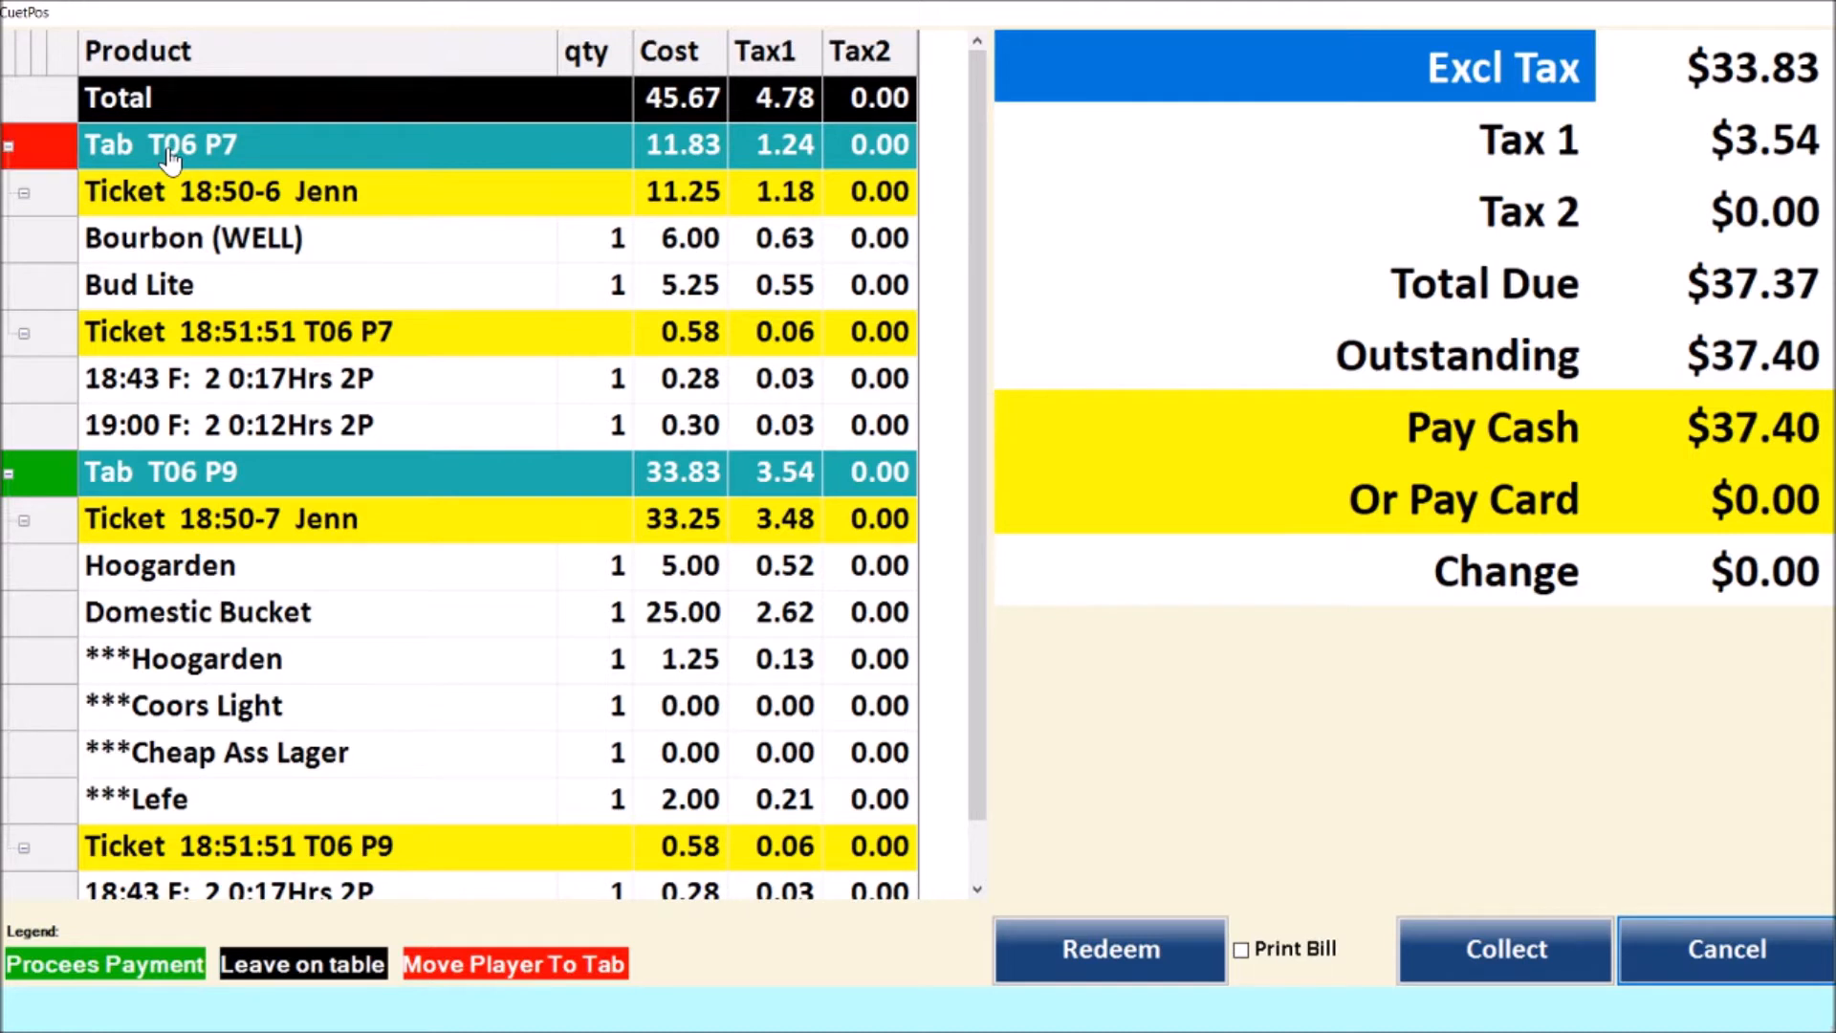
left_click(223, 487)
left_click(223, 488)
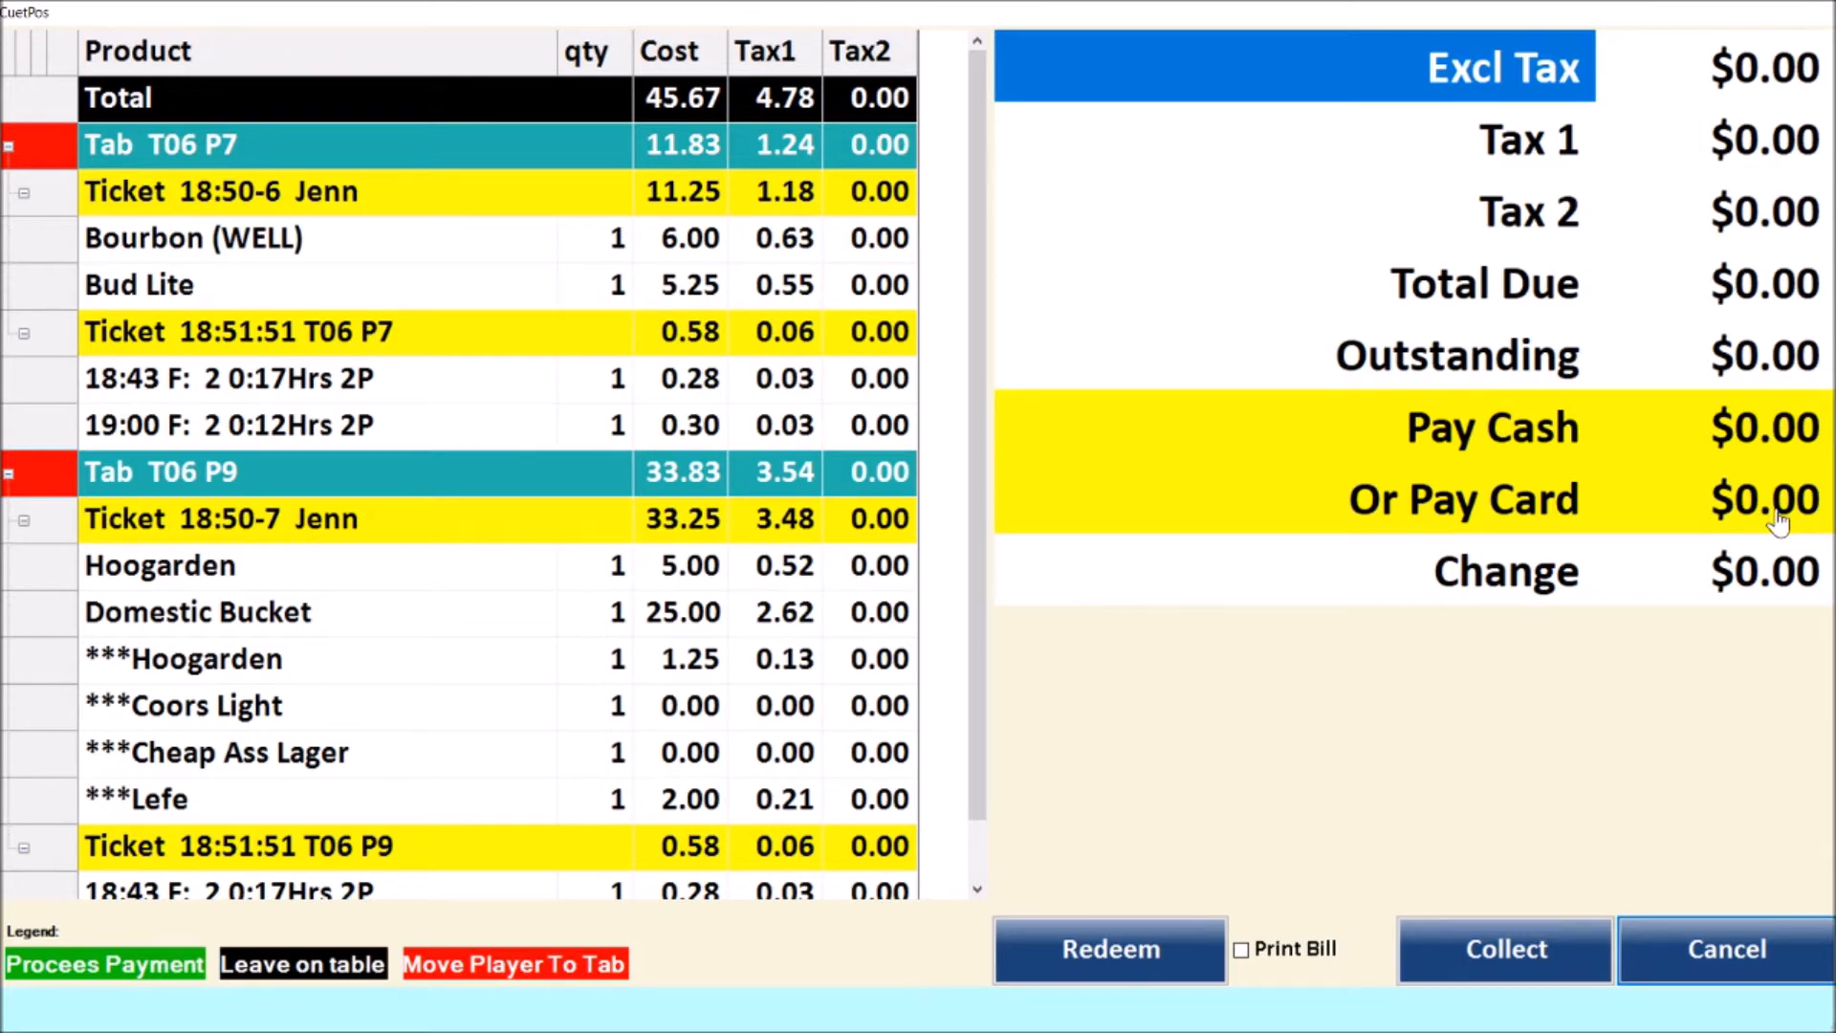
left_click(1542, 975)
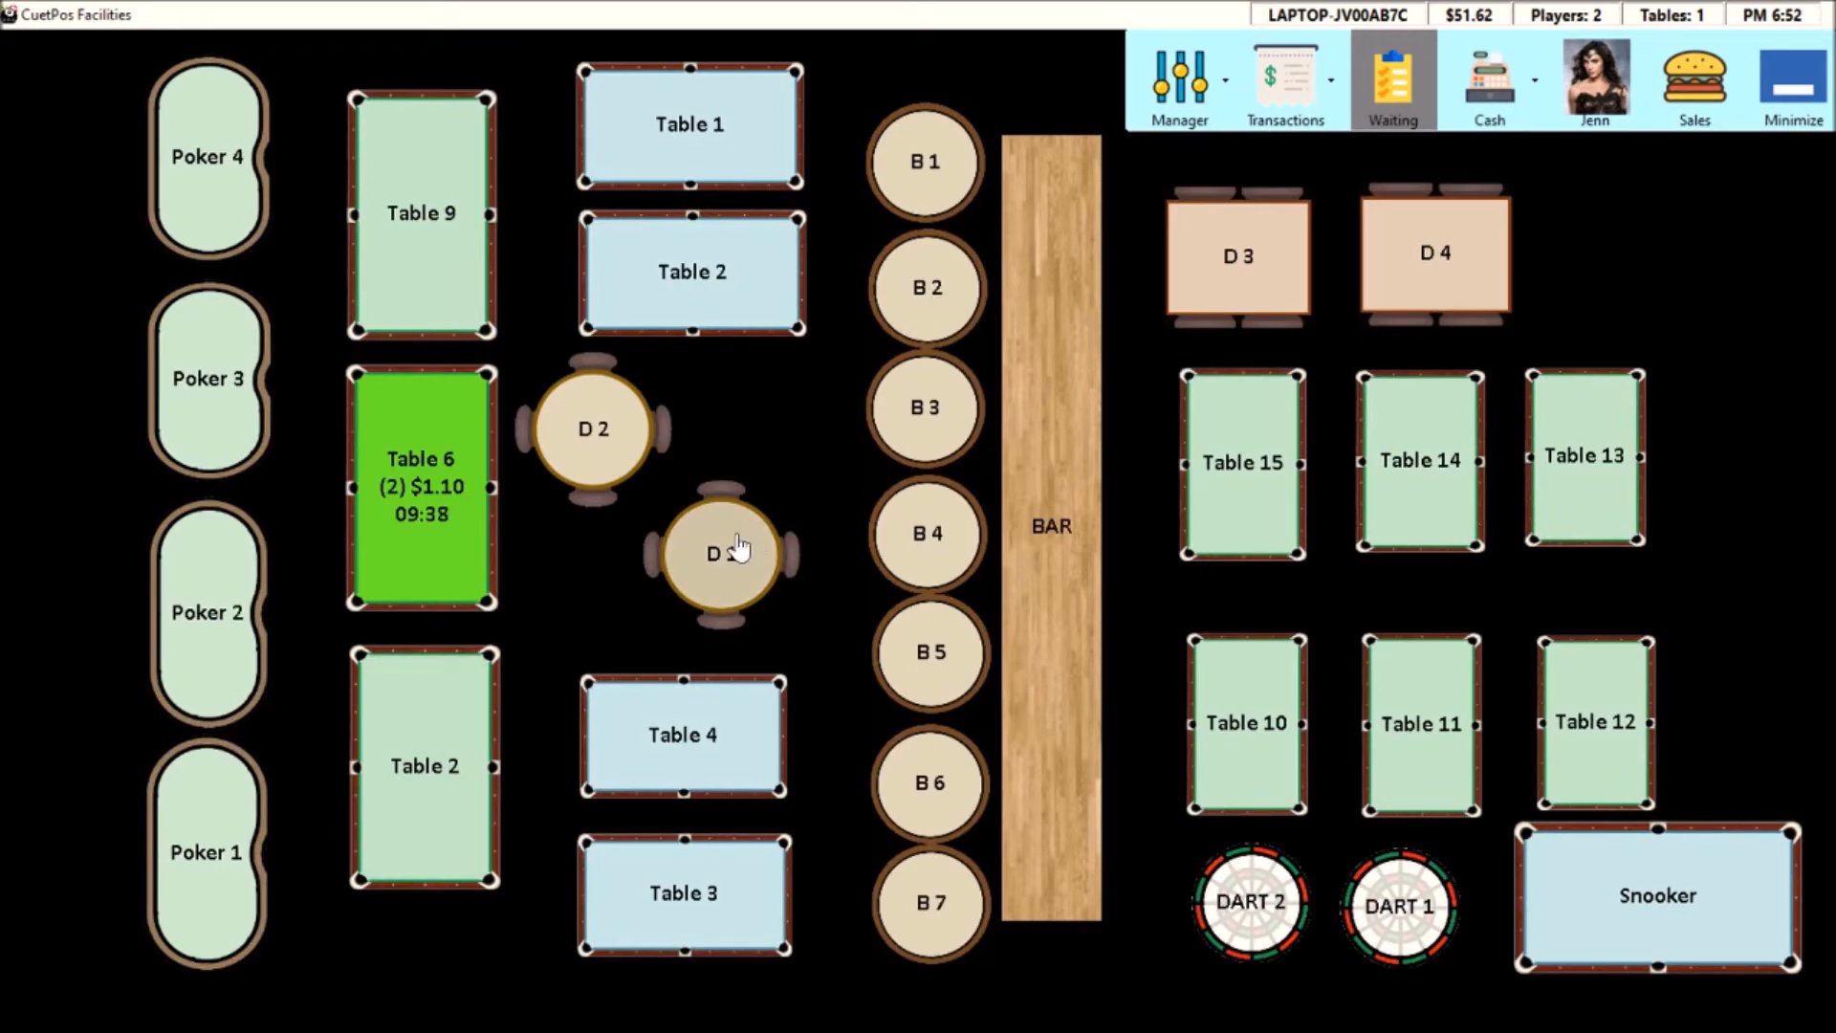
Review T06 P9's tab in Sales and move the T06 P7 and T06 P9 tabs together to dining table D 1
left_click(1694, 84)
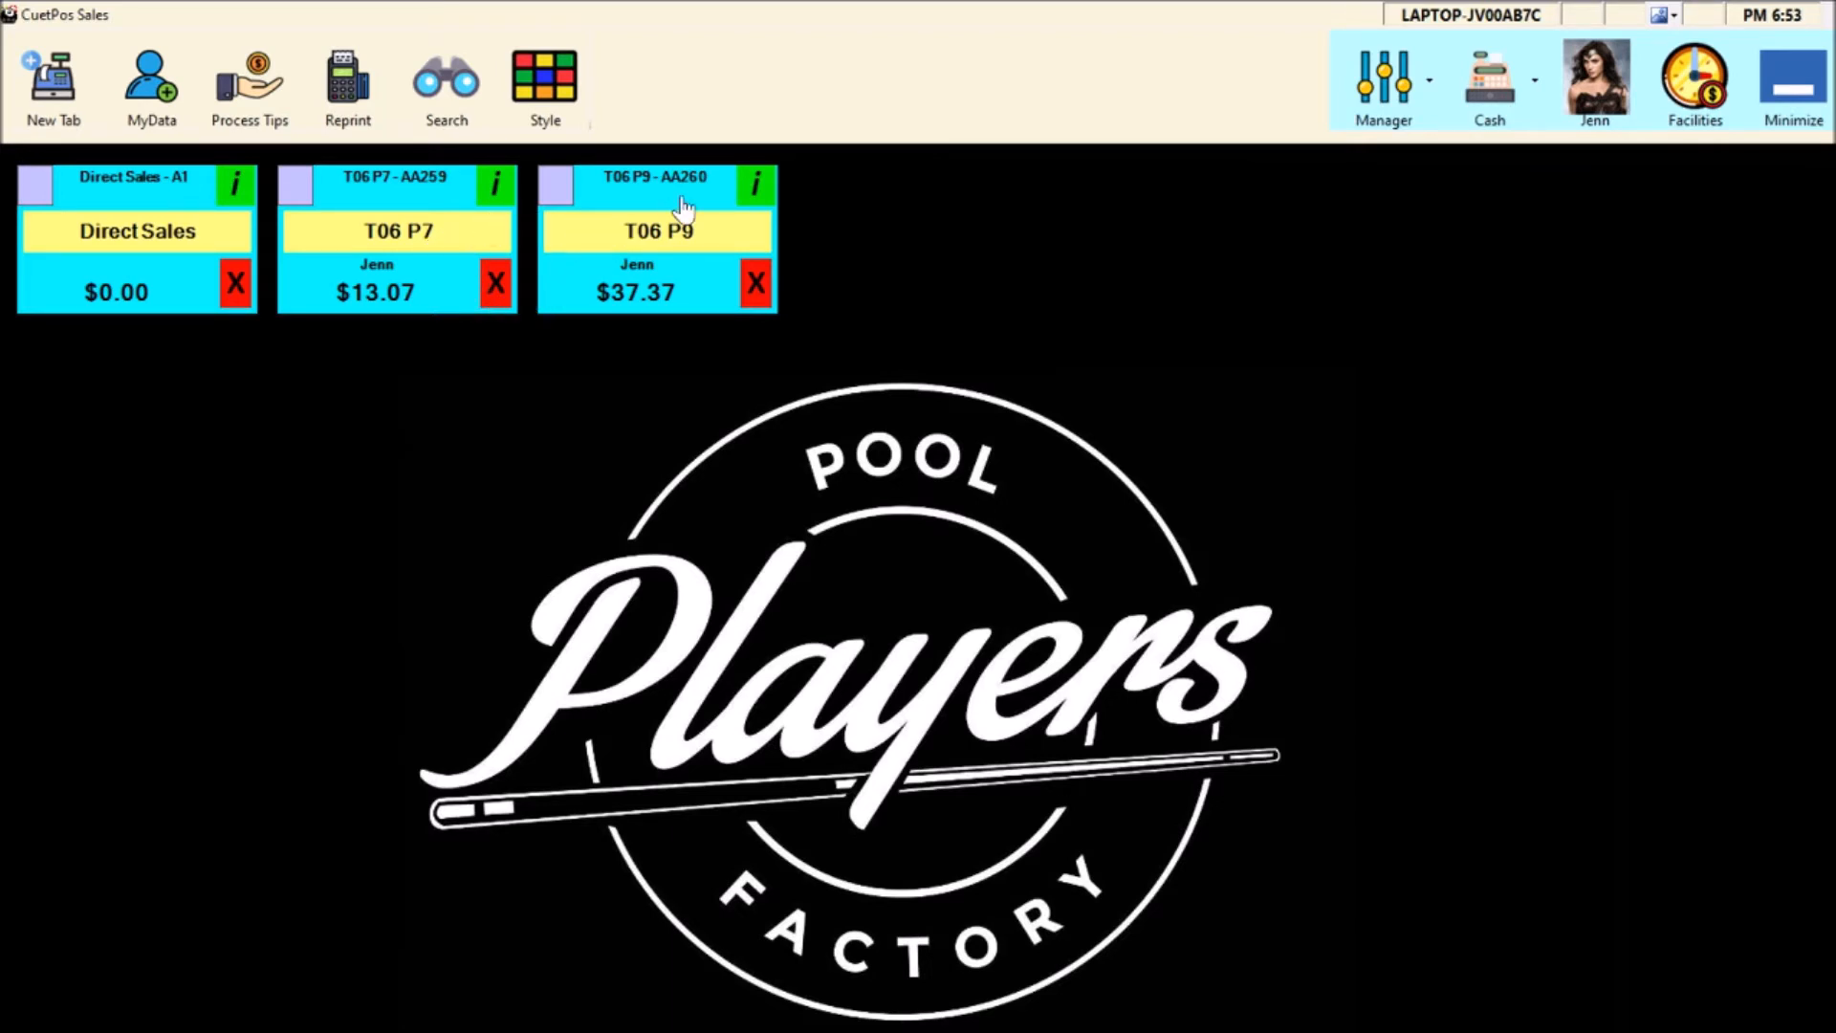
left_click(750, 196)
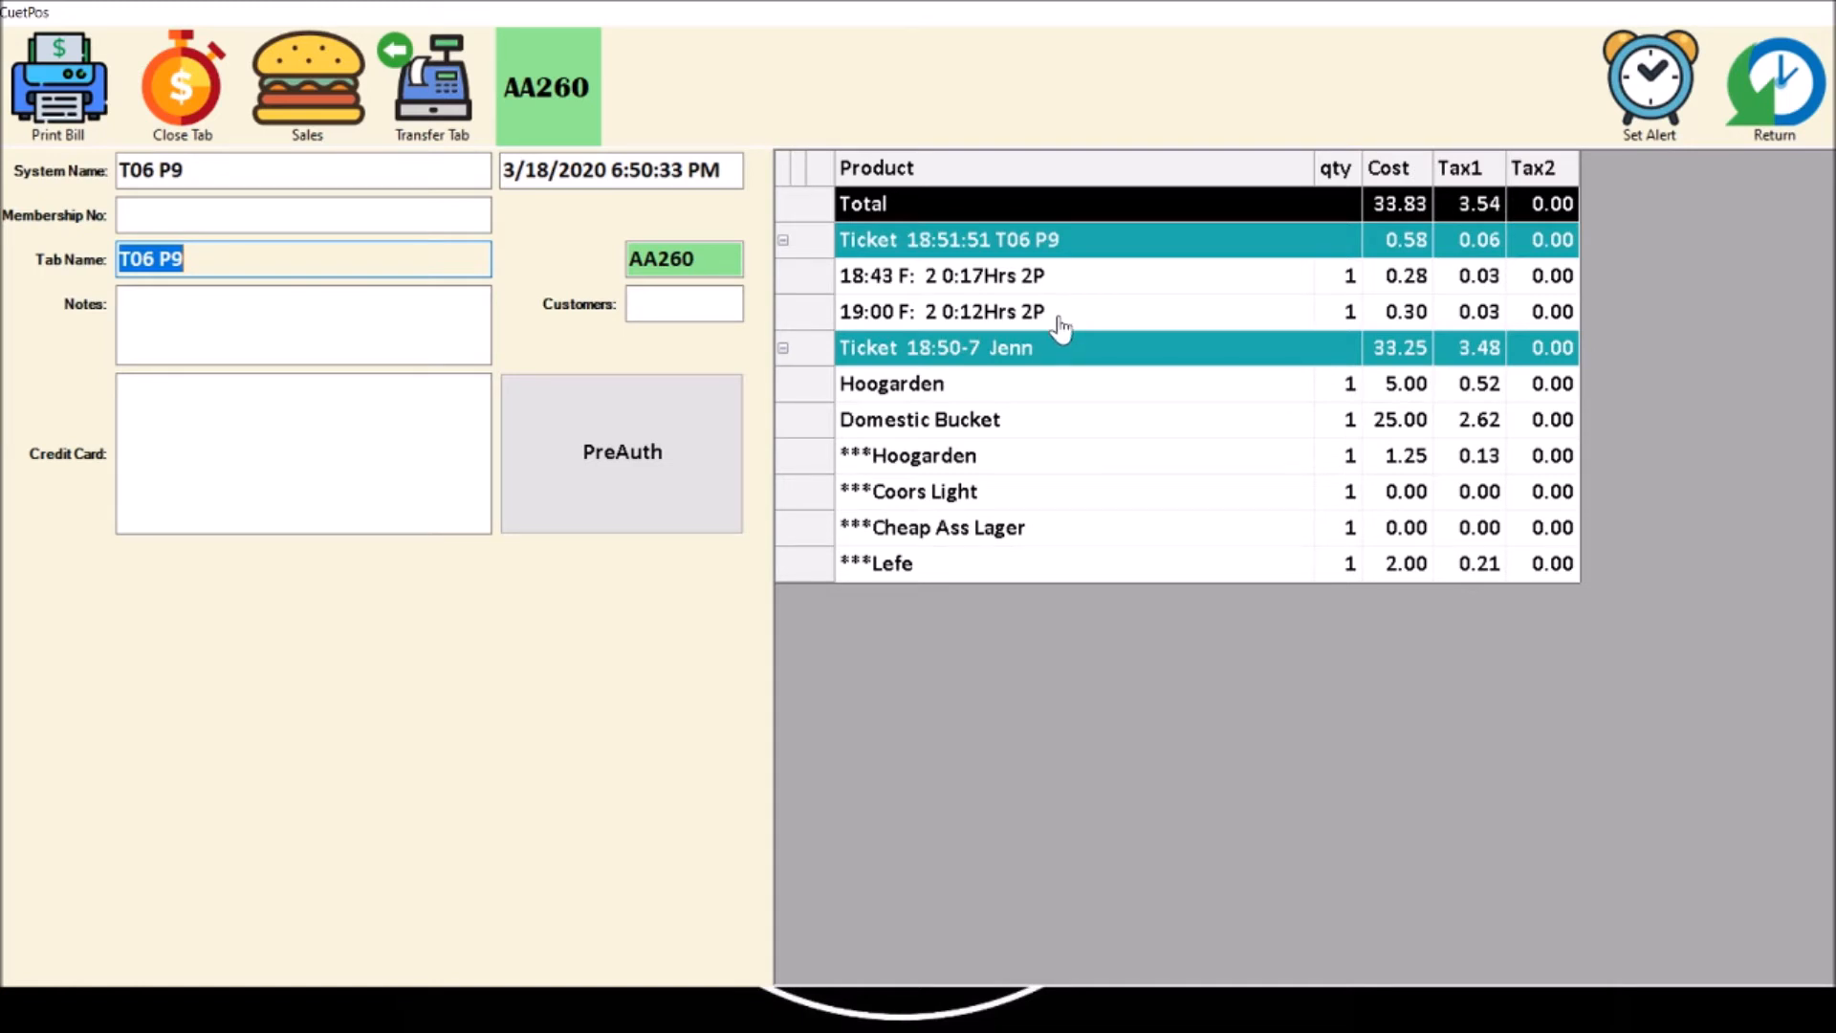
left_click(1784, 105)
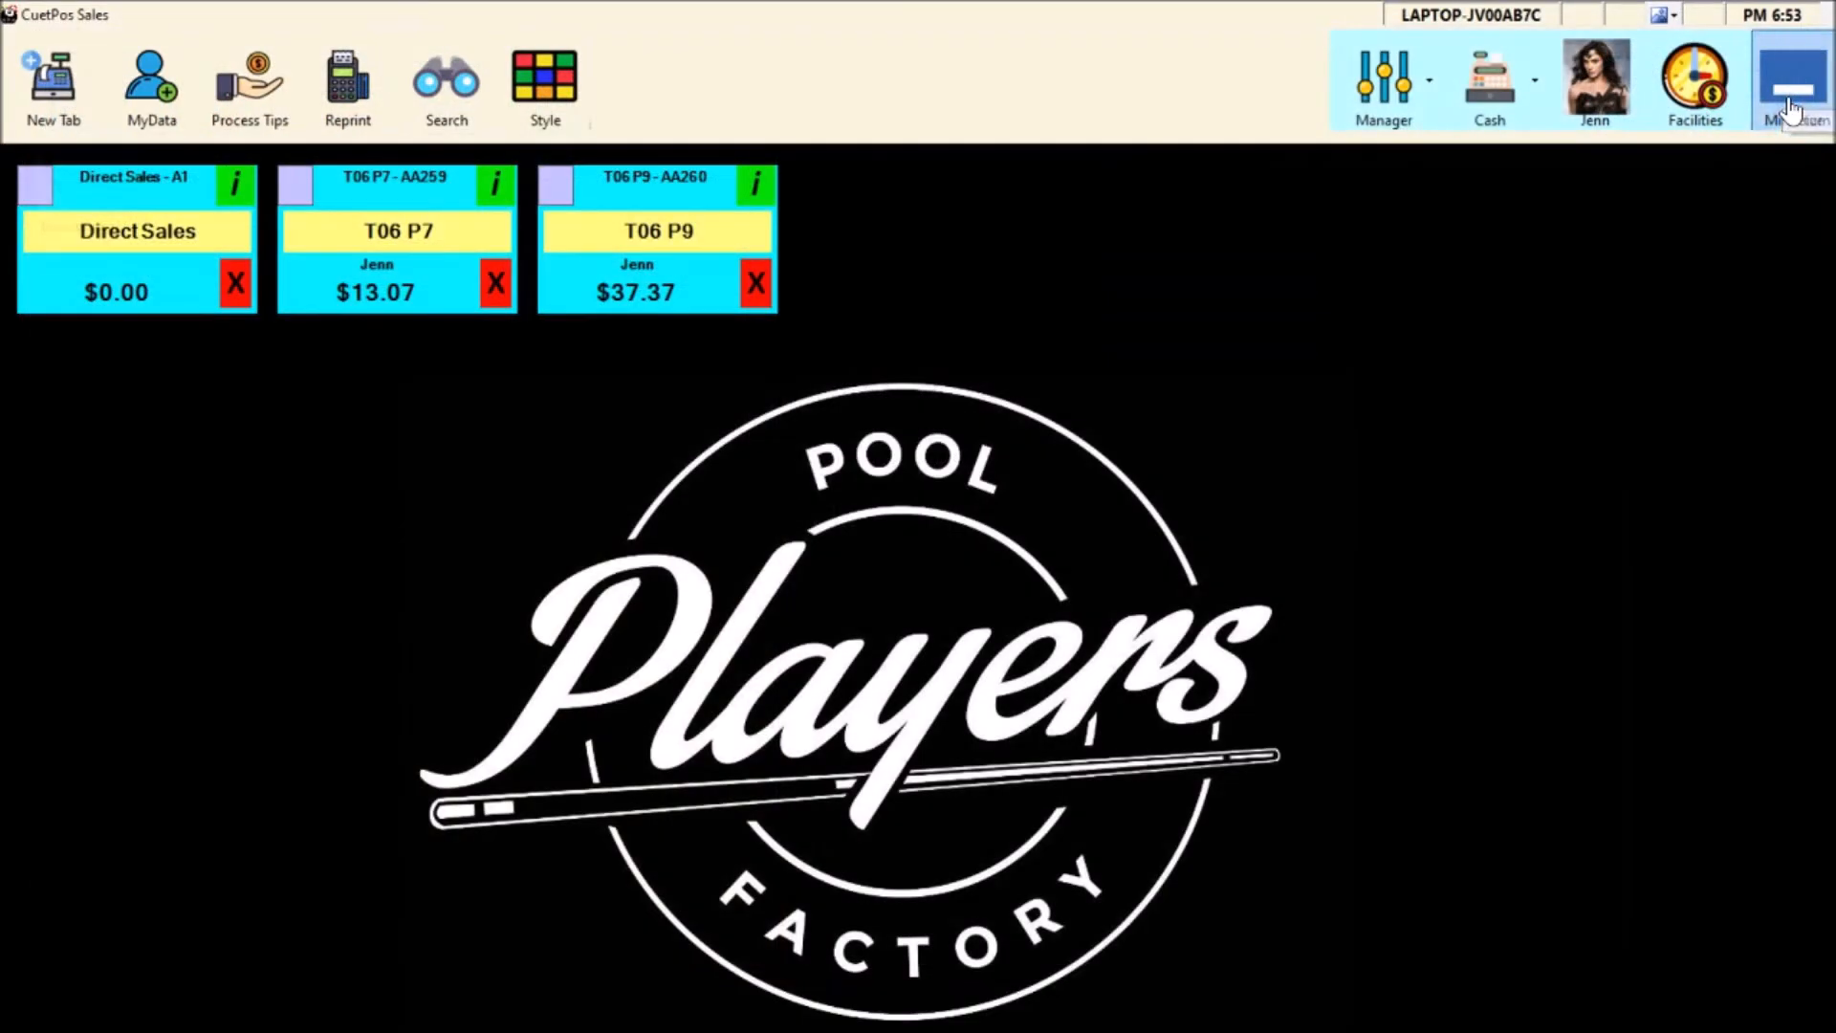
left_click(556, 187)
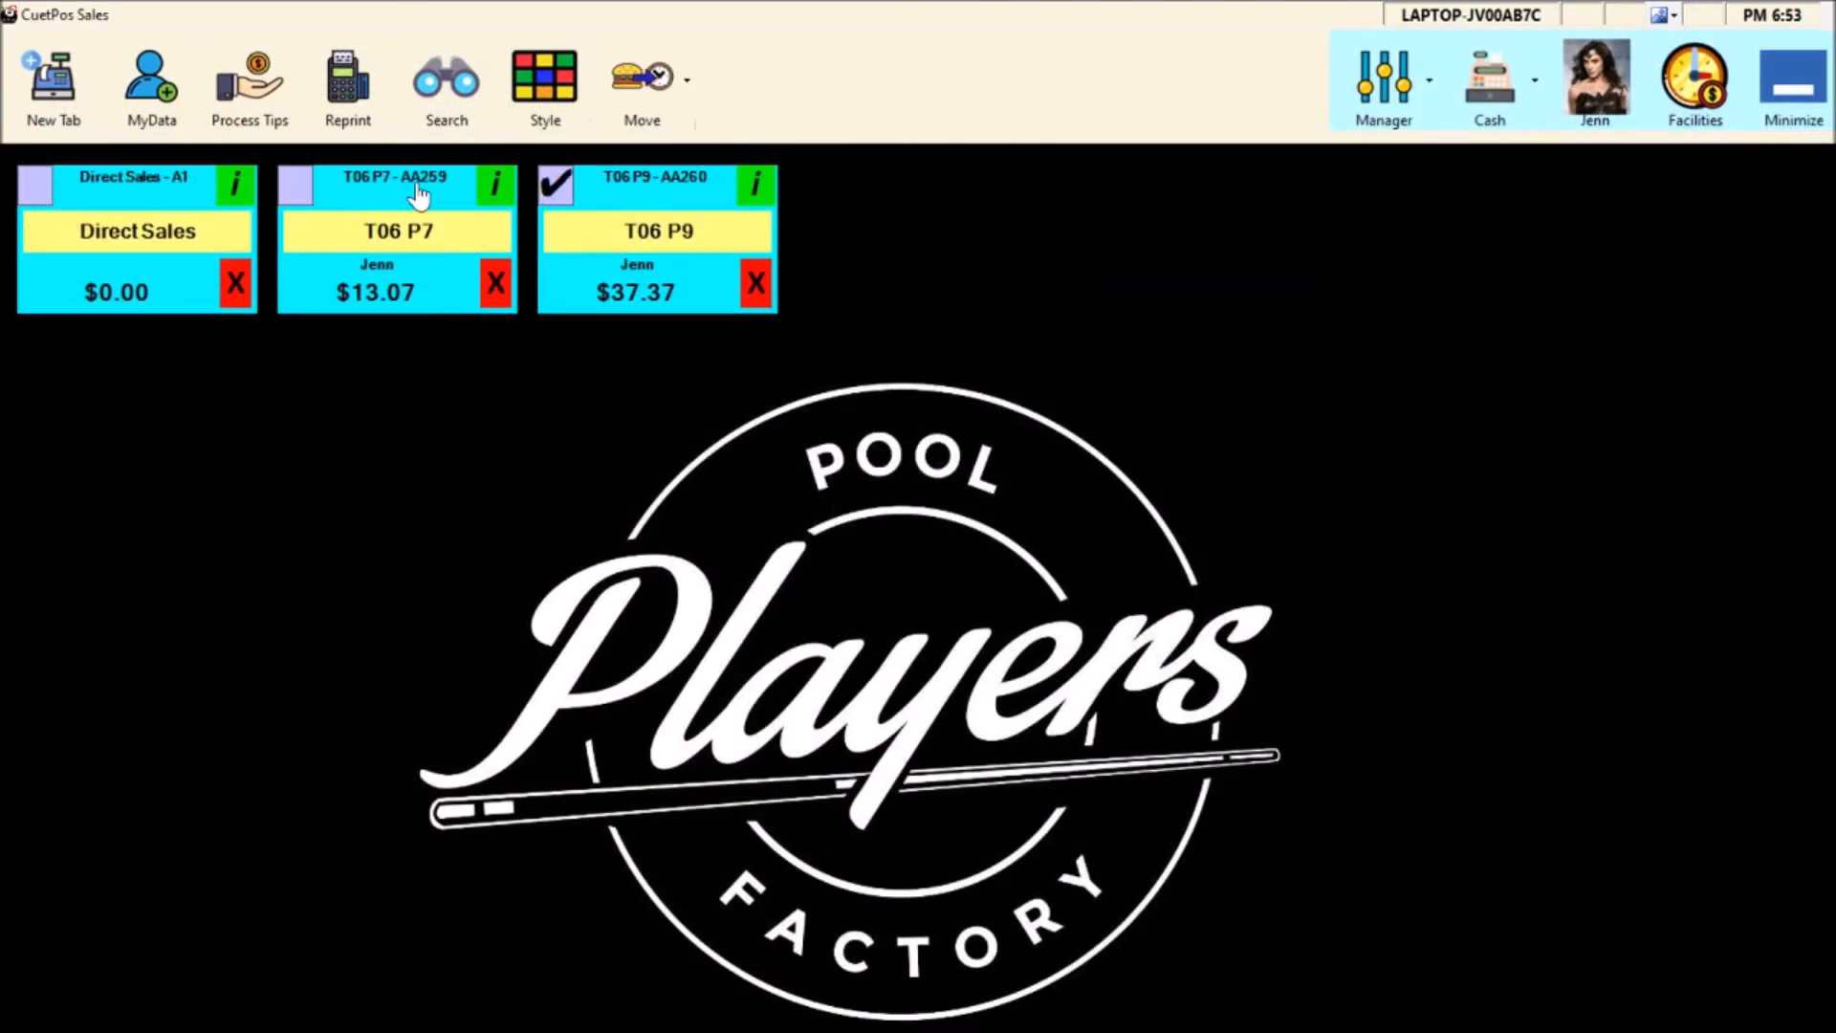
left_click(664, 89)
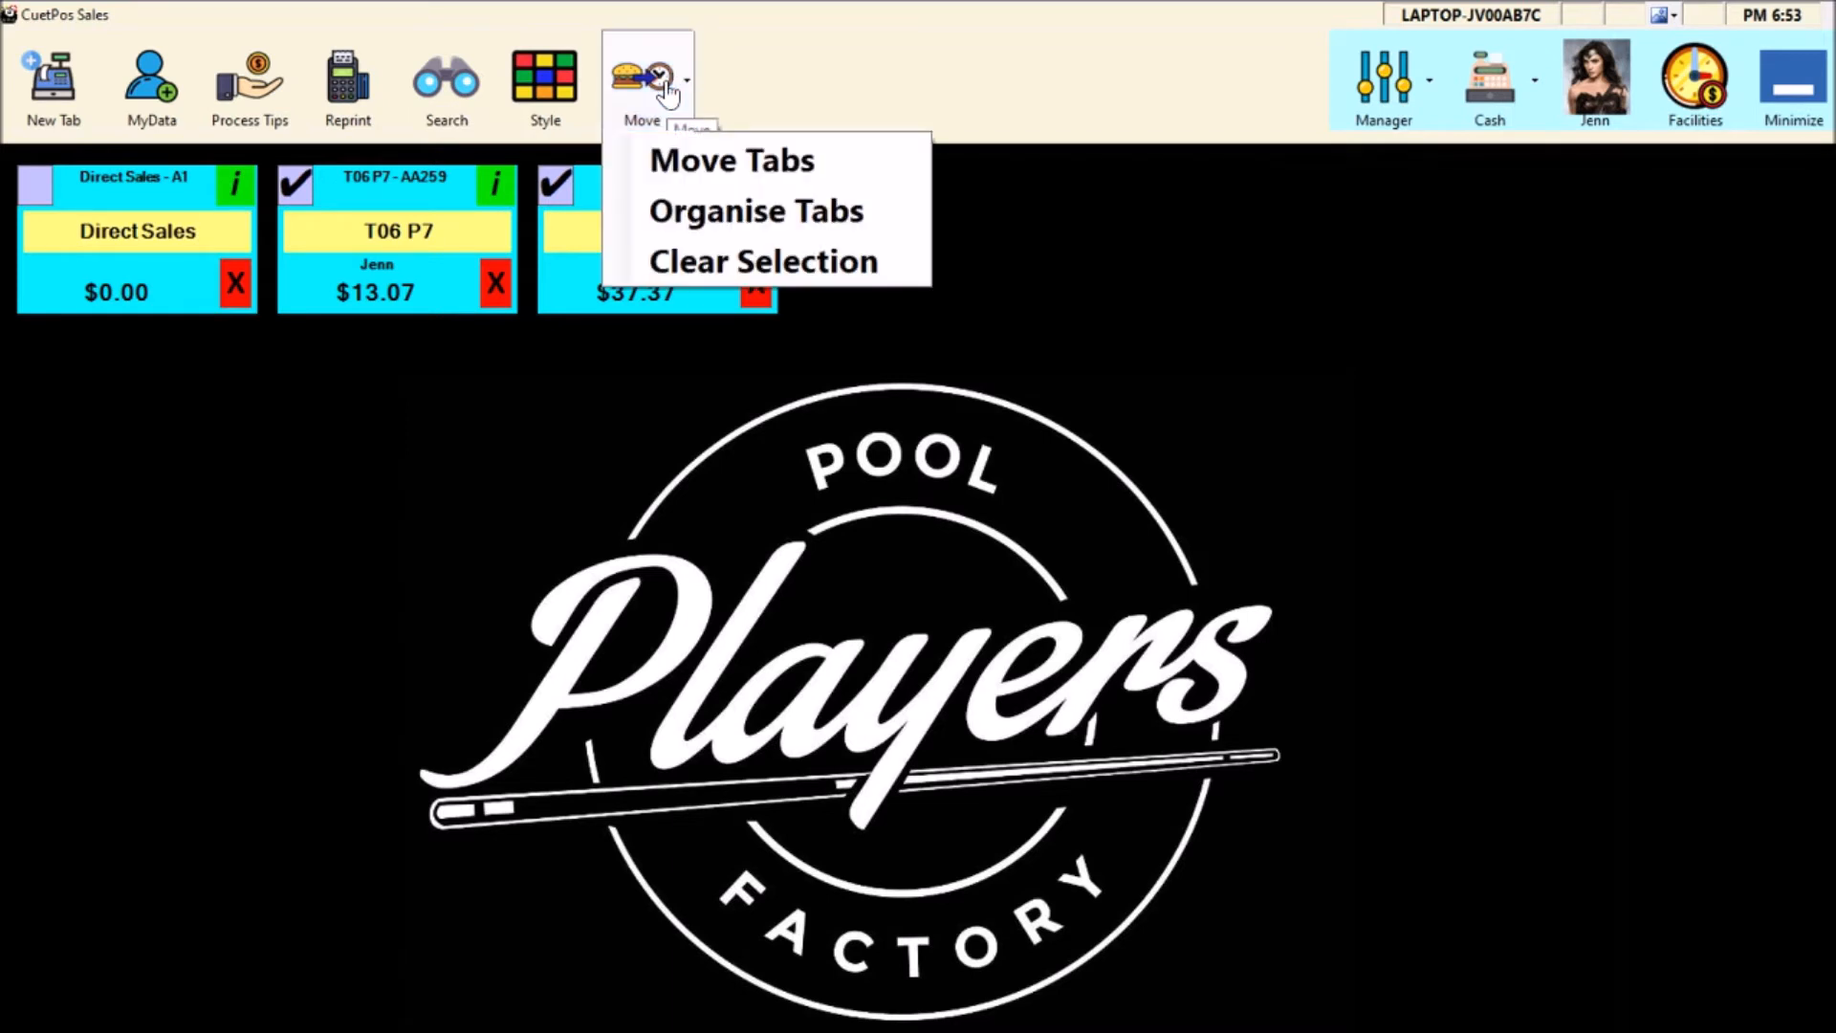
left_click(687, 163)
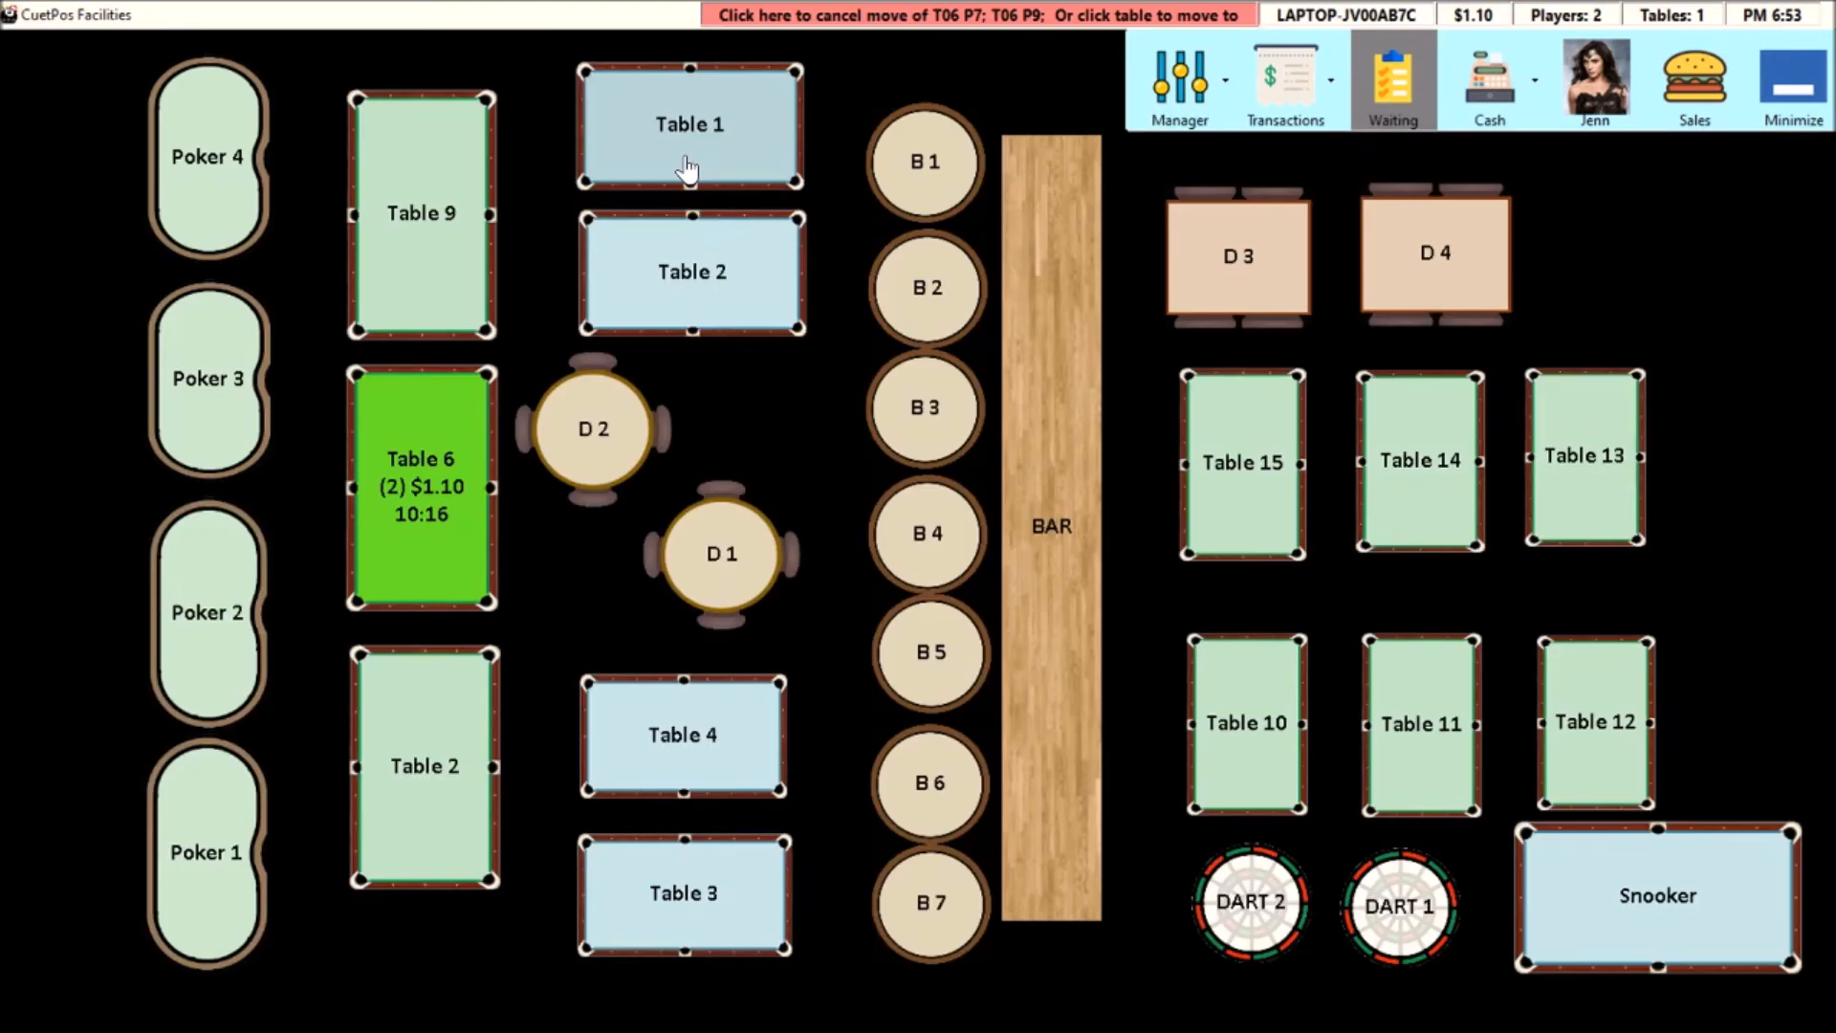
left_click(719, 569)
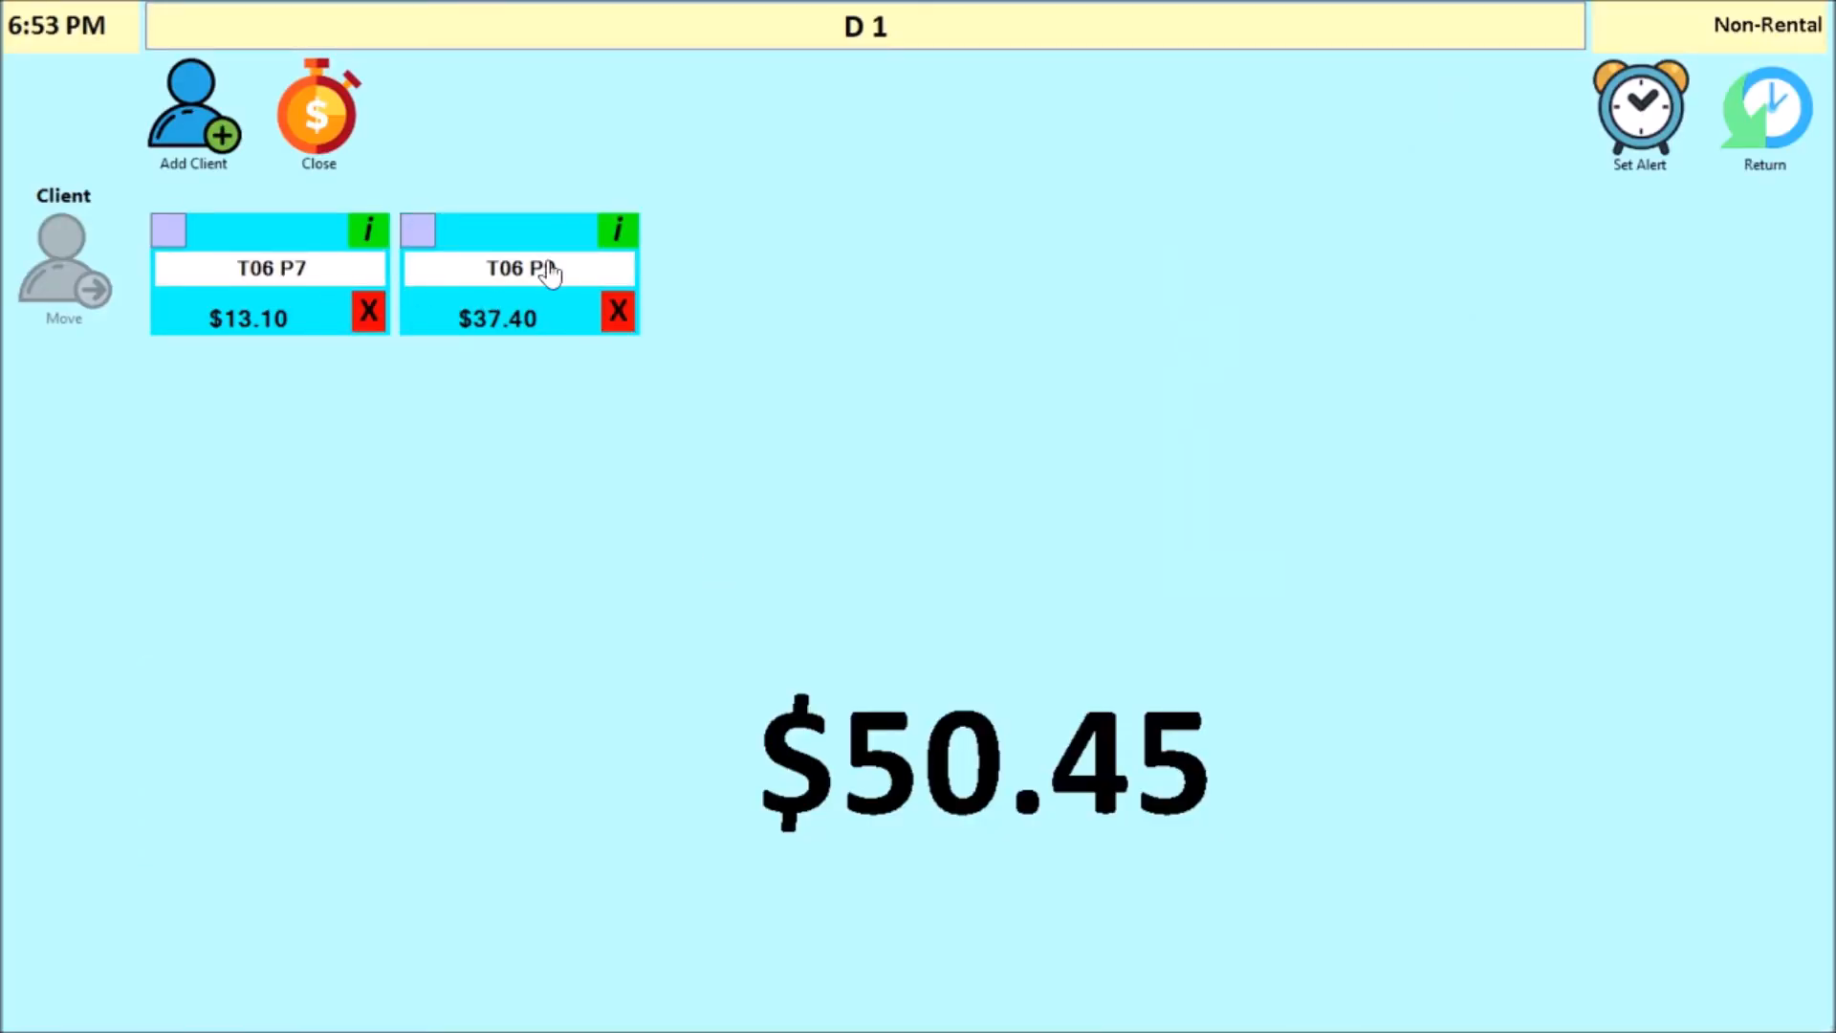
left_click(1769, 120)
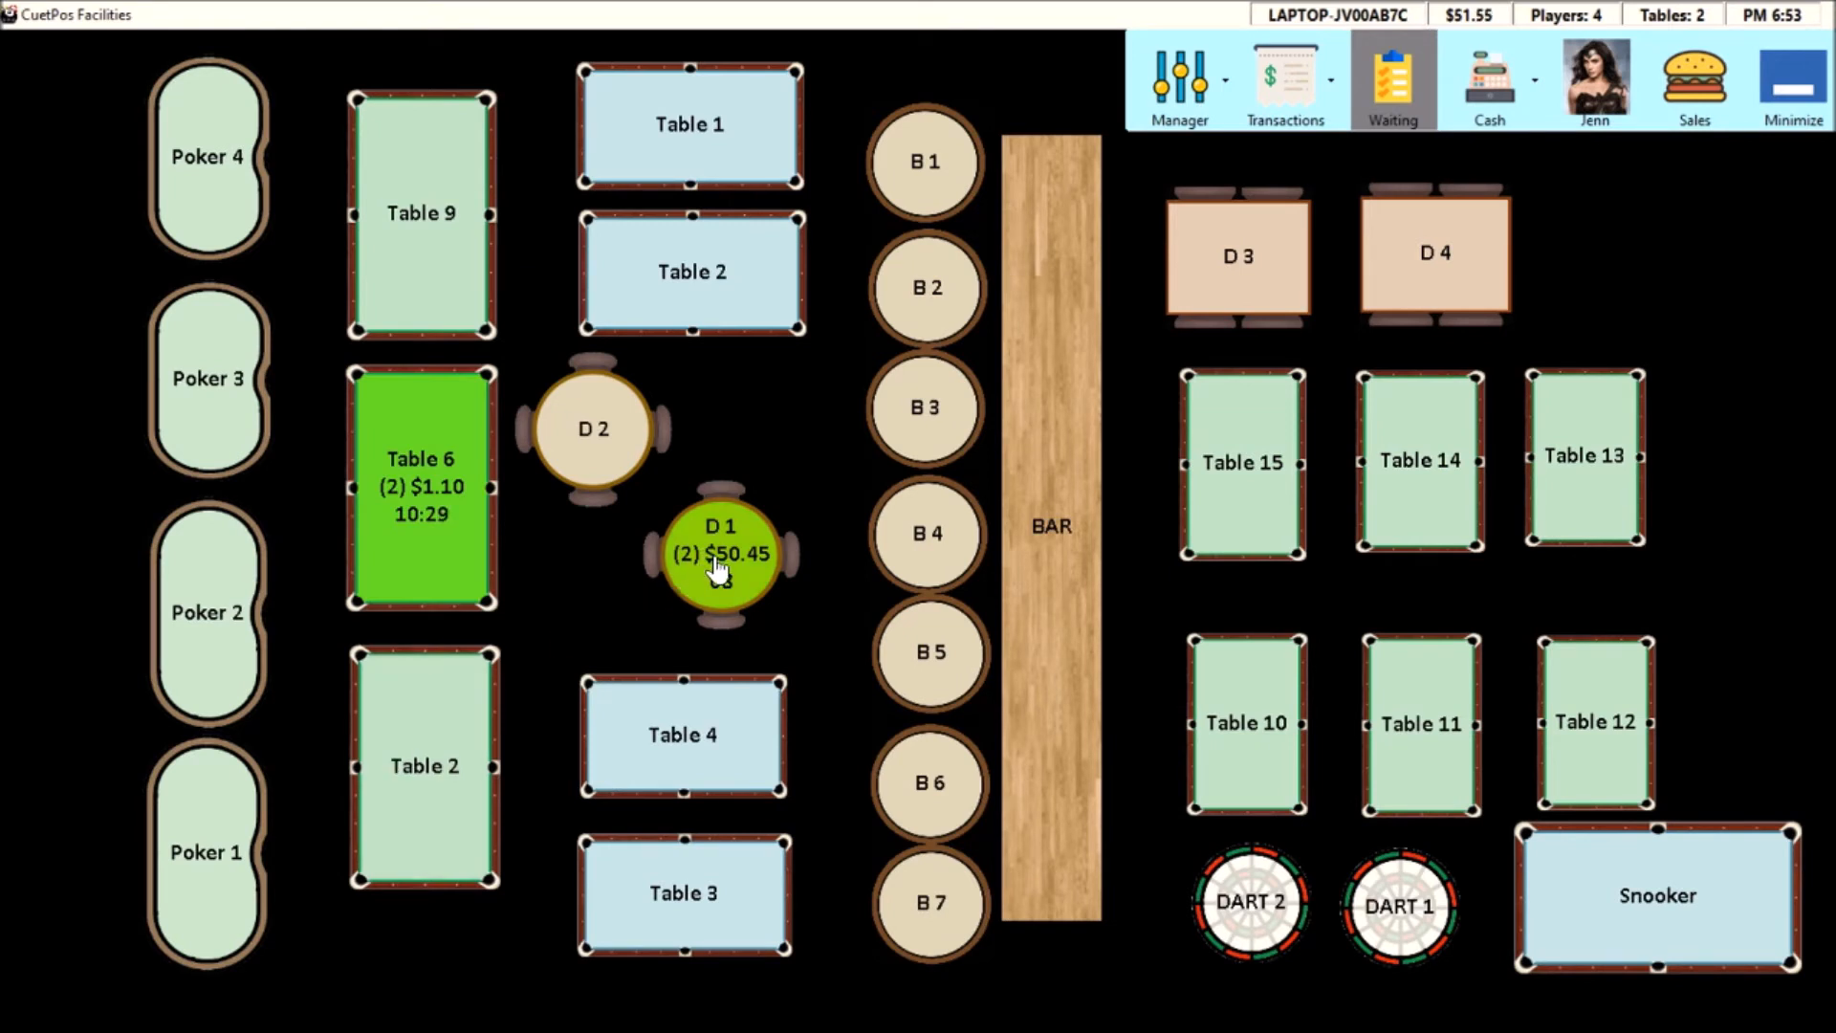
Move clients T06 P8 and T06 P10 from Table 6 to dining table D 2
left_click(427, 469)
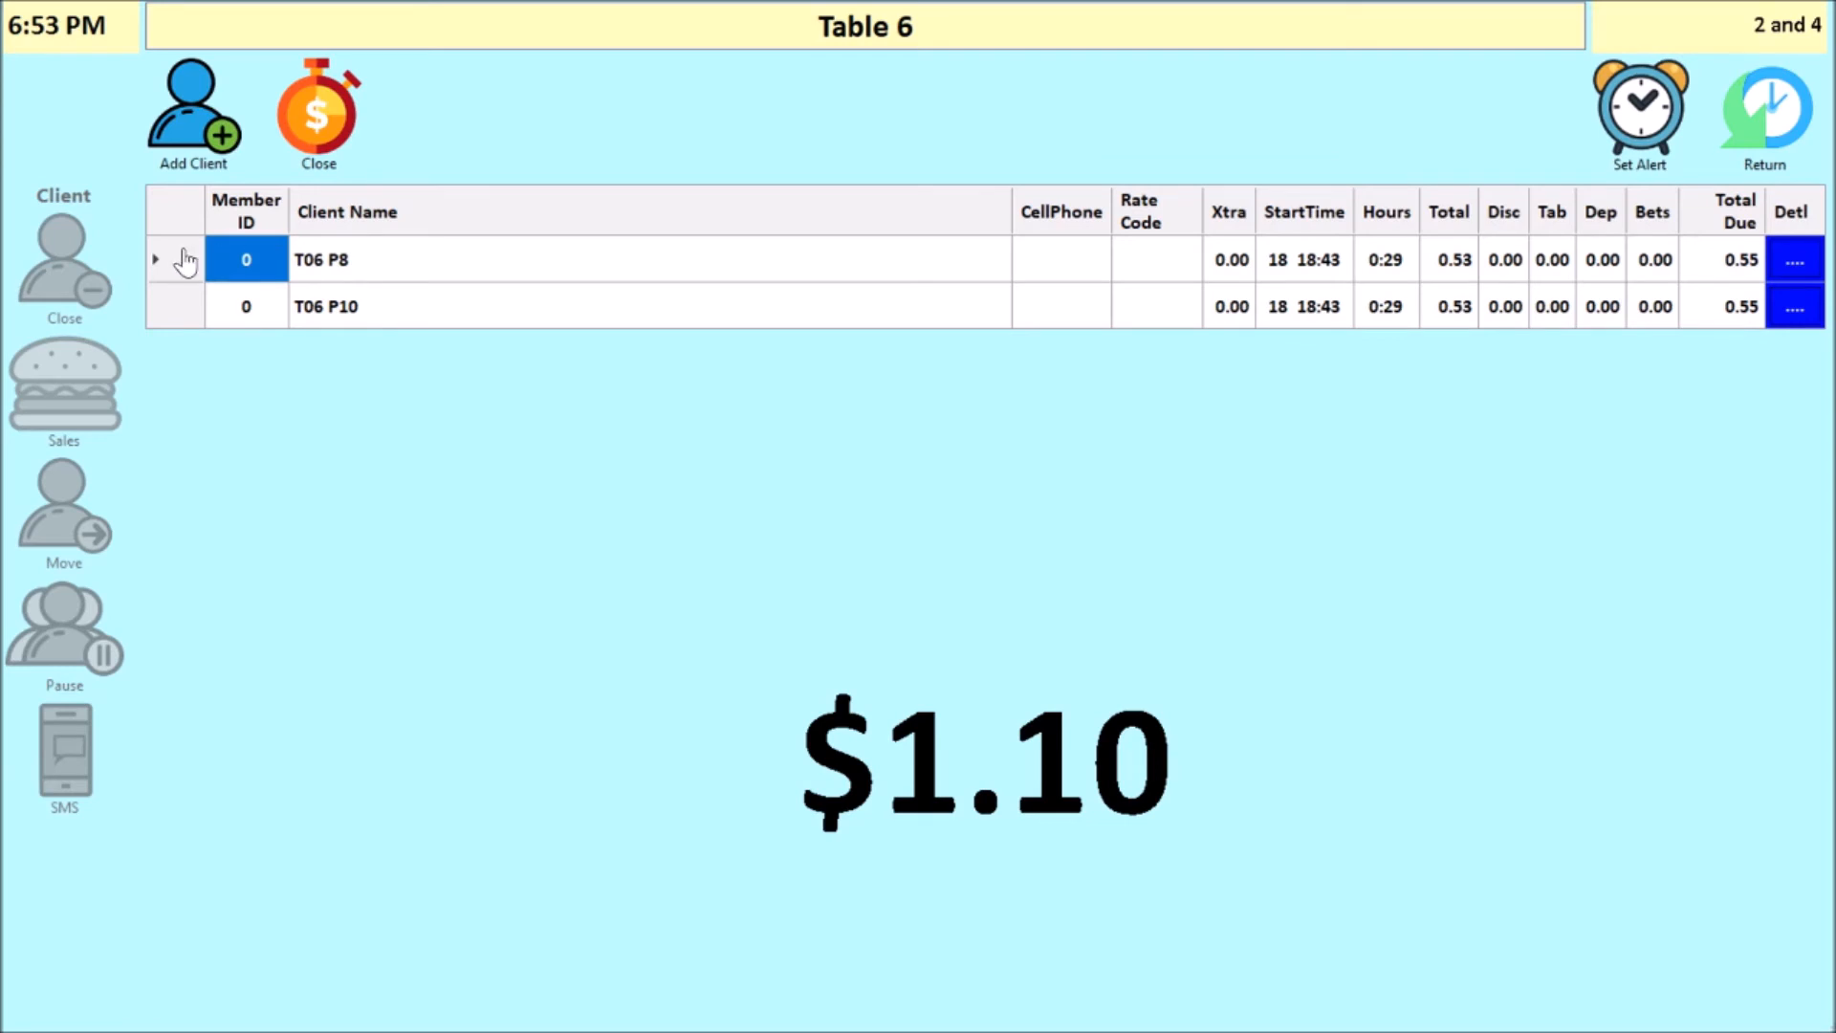
left_click(186, 260)
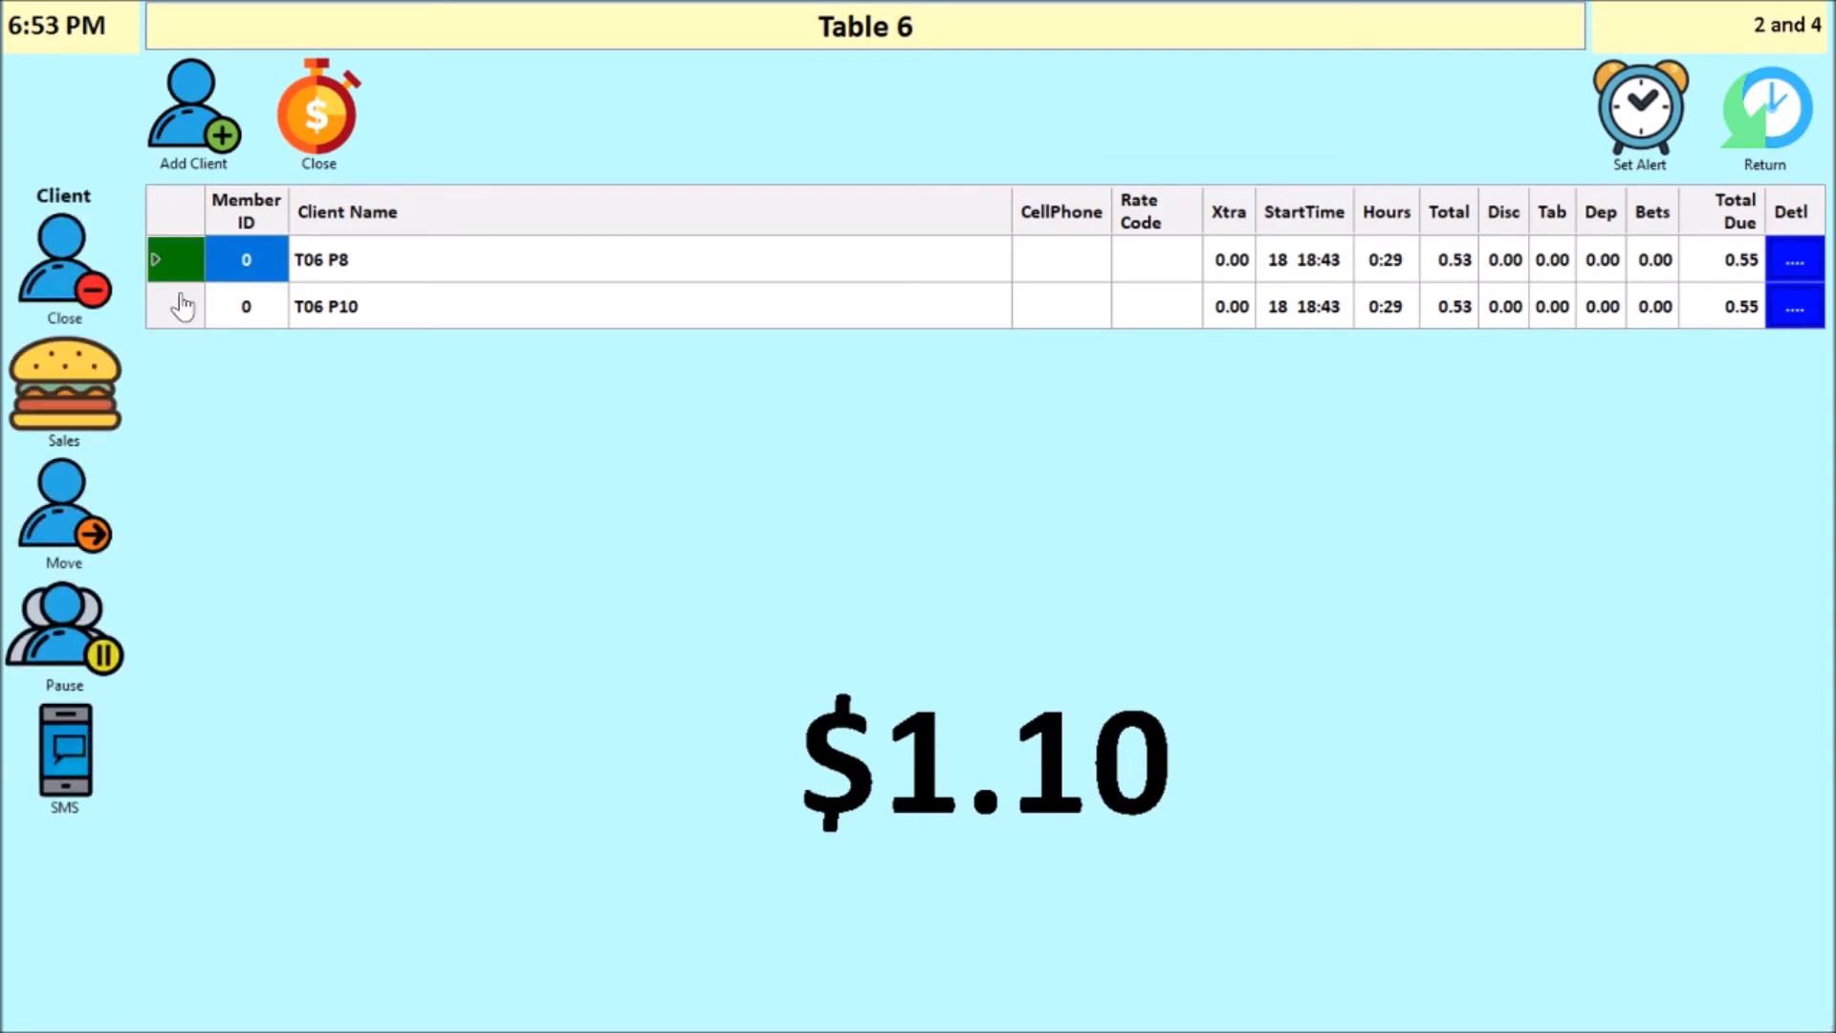
left_click(179, 316)
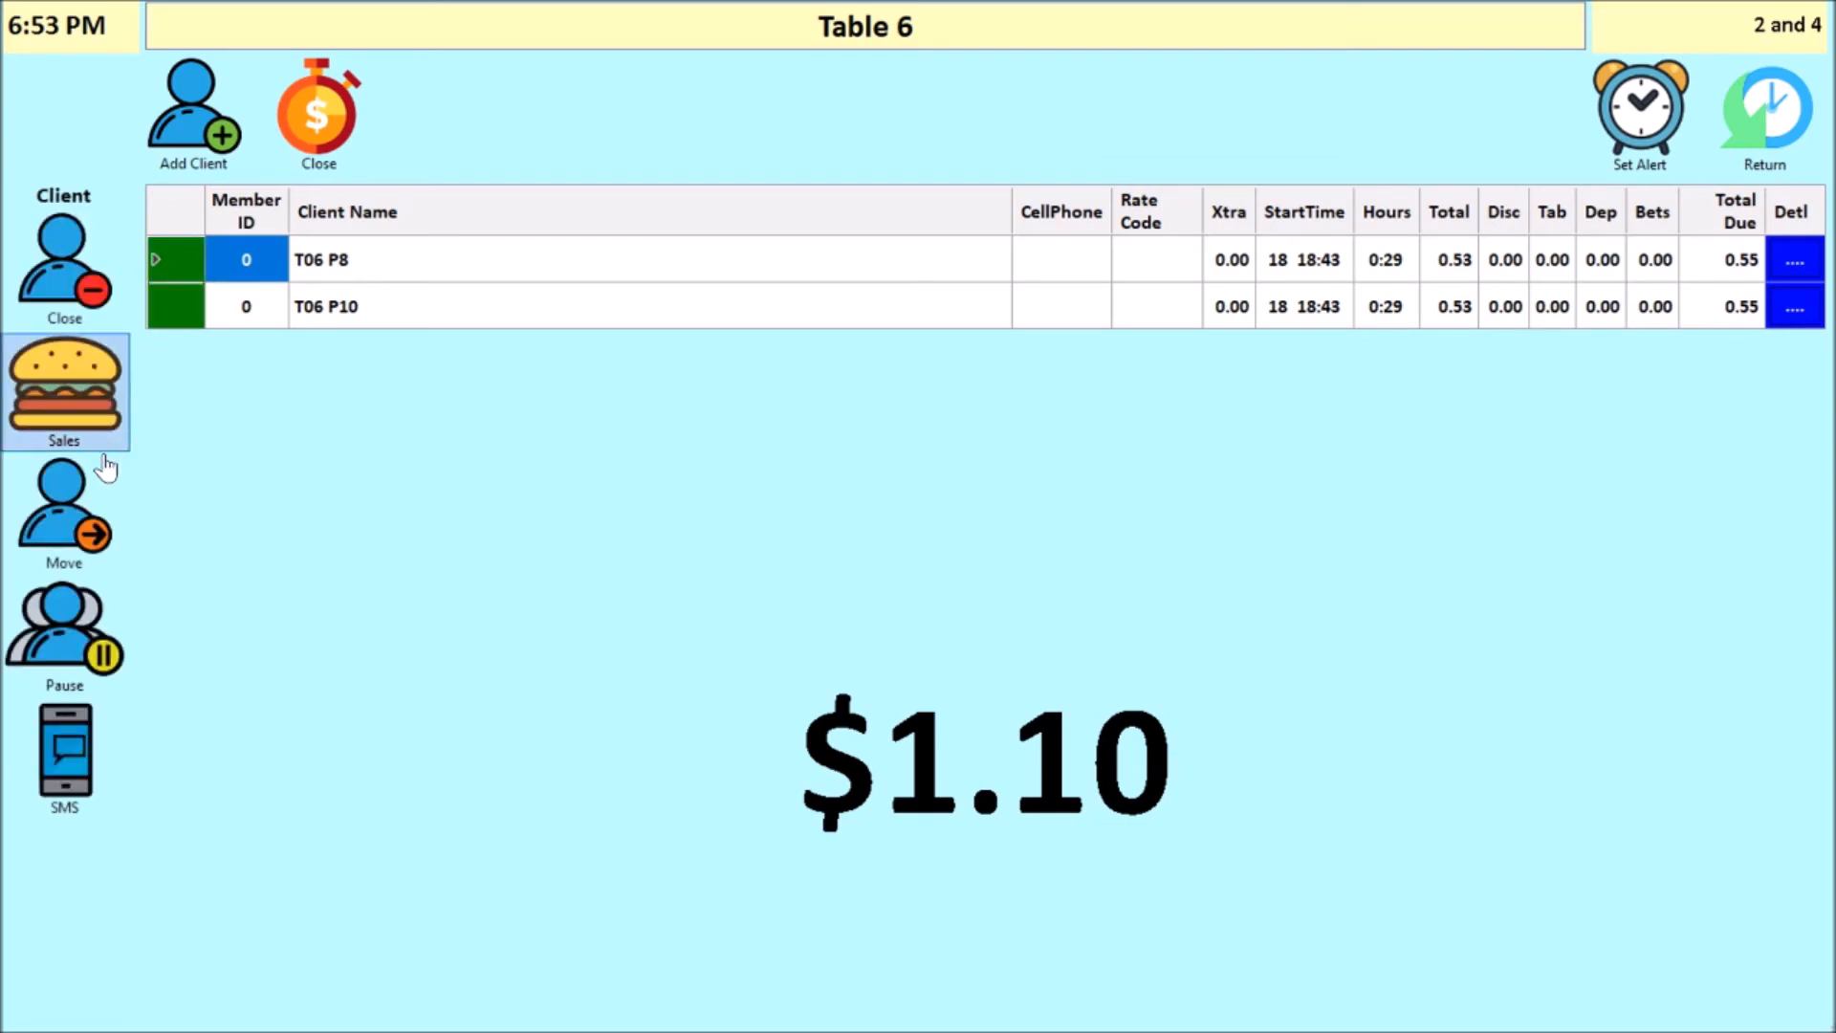
left_click(67, 536)
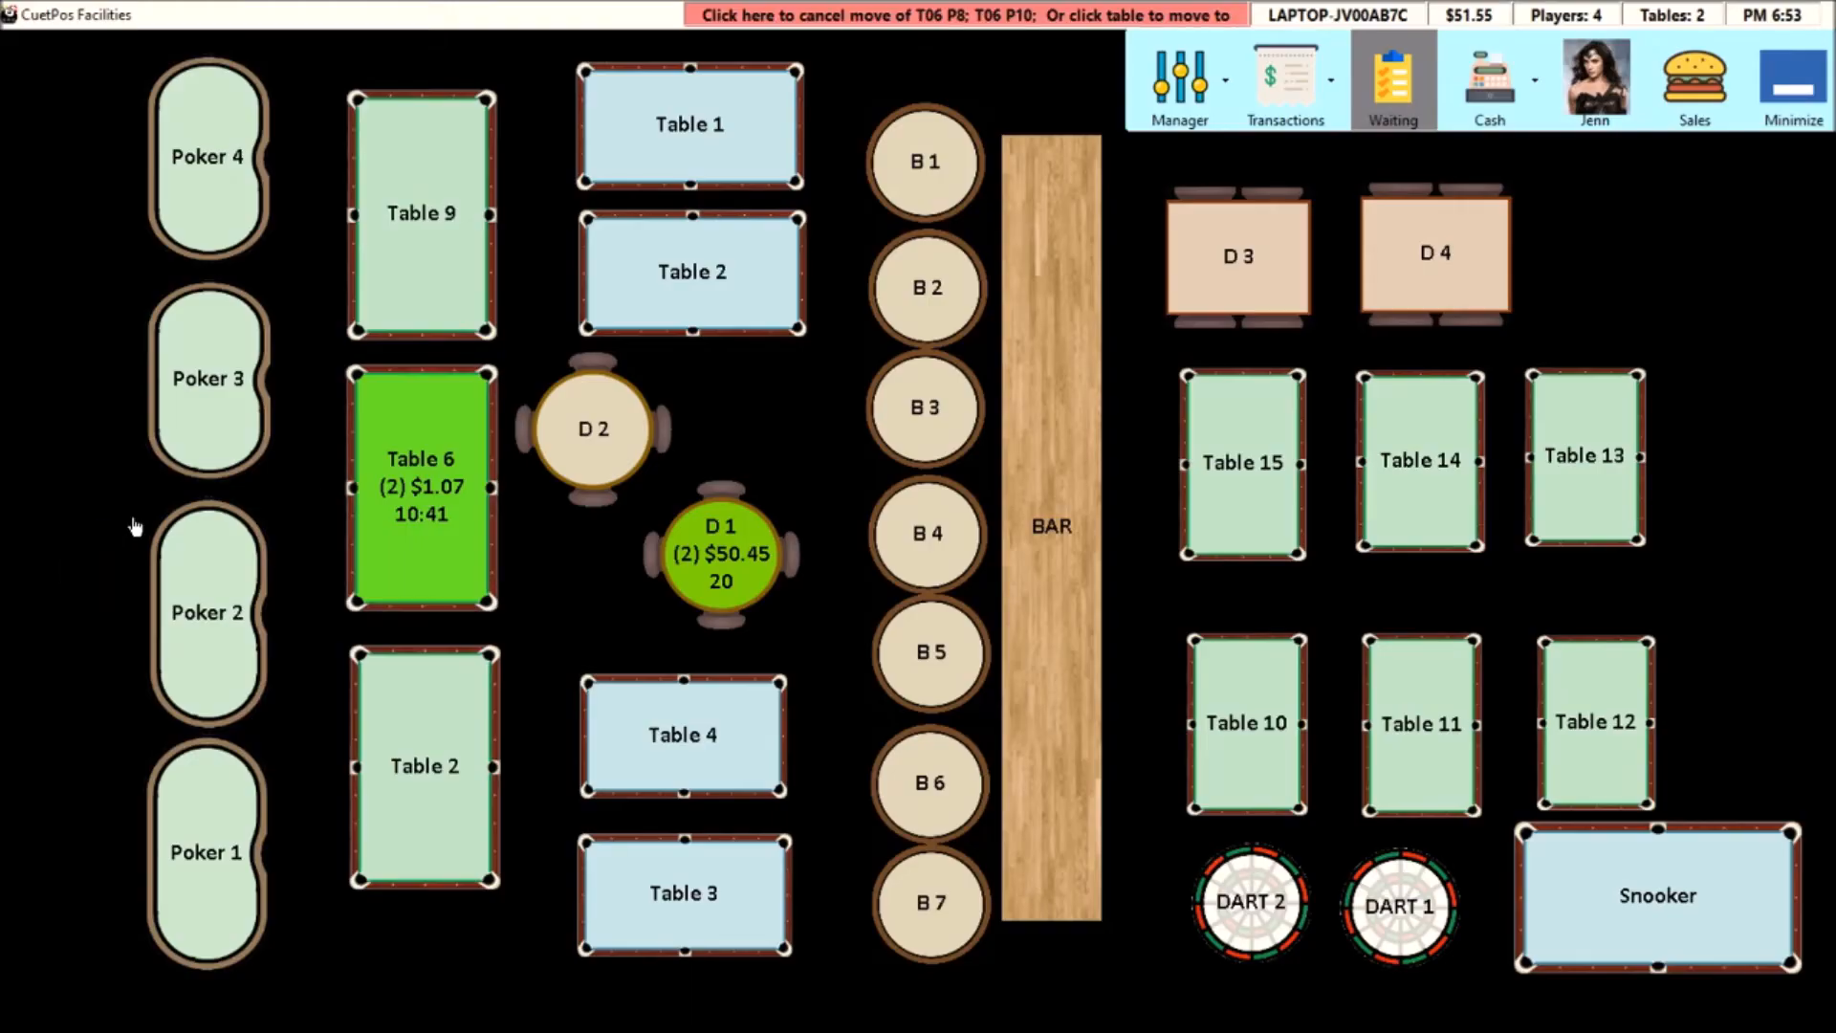
left_click(603, 437)
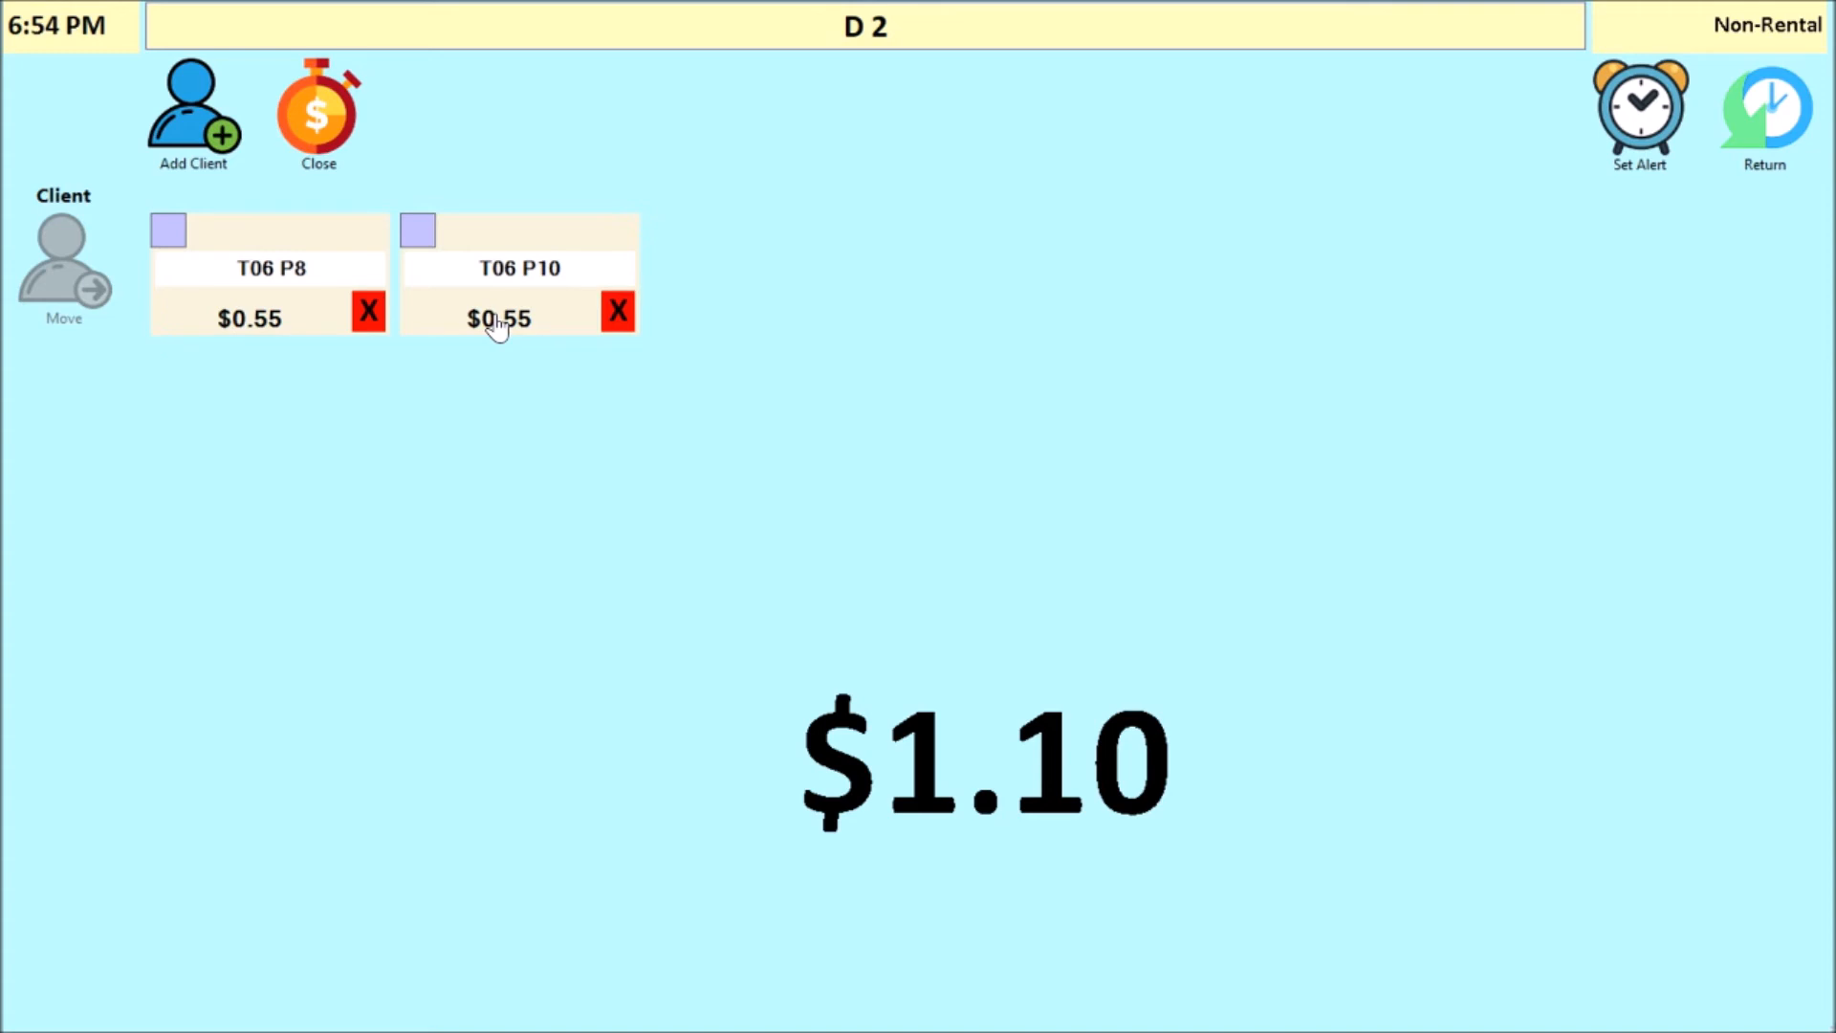
left_click(1738, 134)
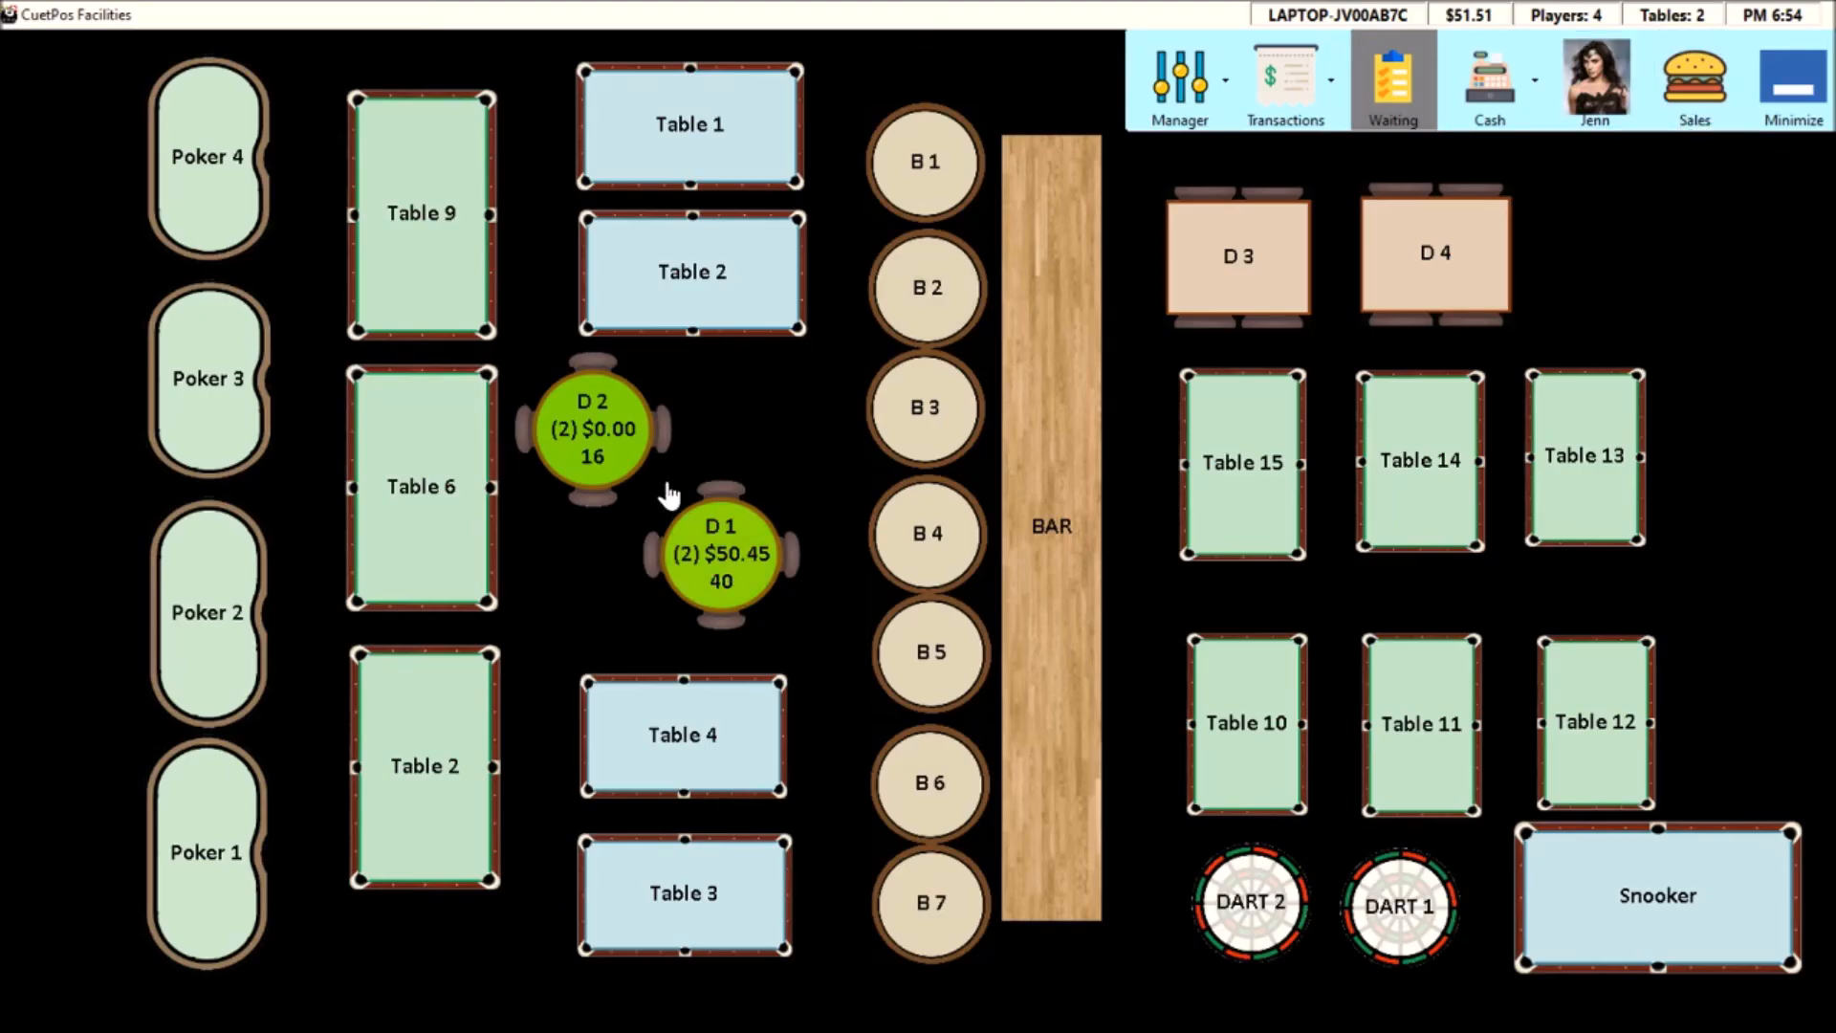
Add a Bourbon (WELL) and a Coors Light to T06 P8's tab on D 2
left_click(605, 458)
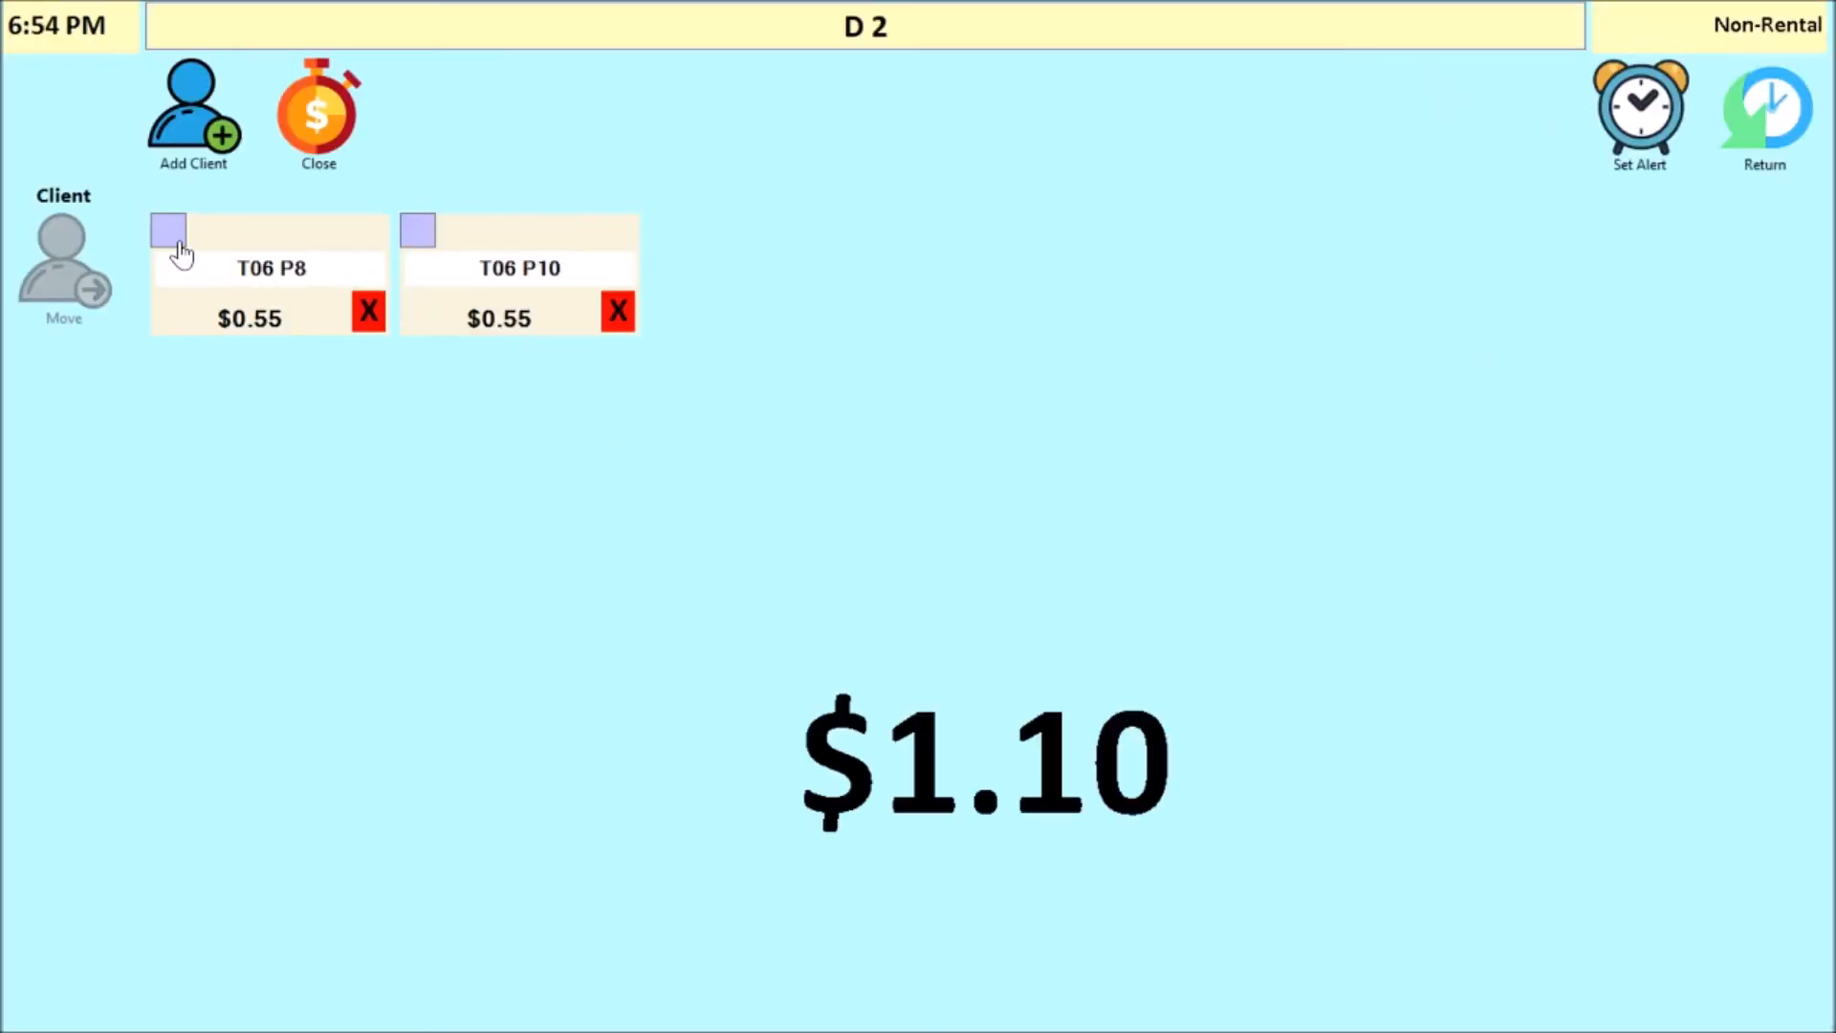
left_click(217, 299)
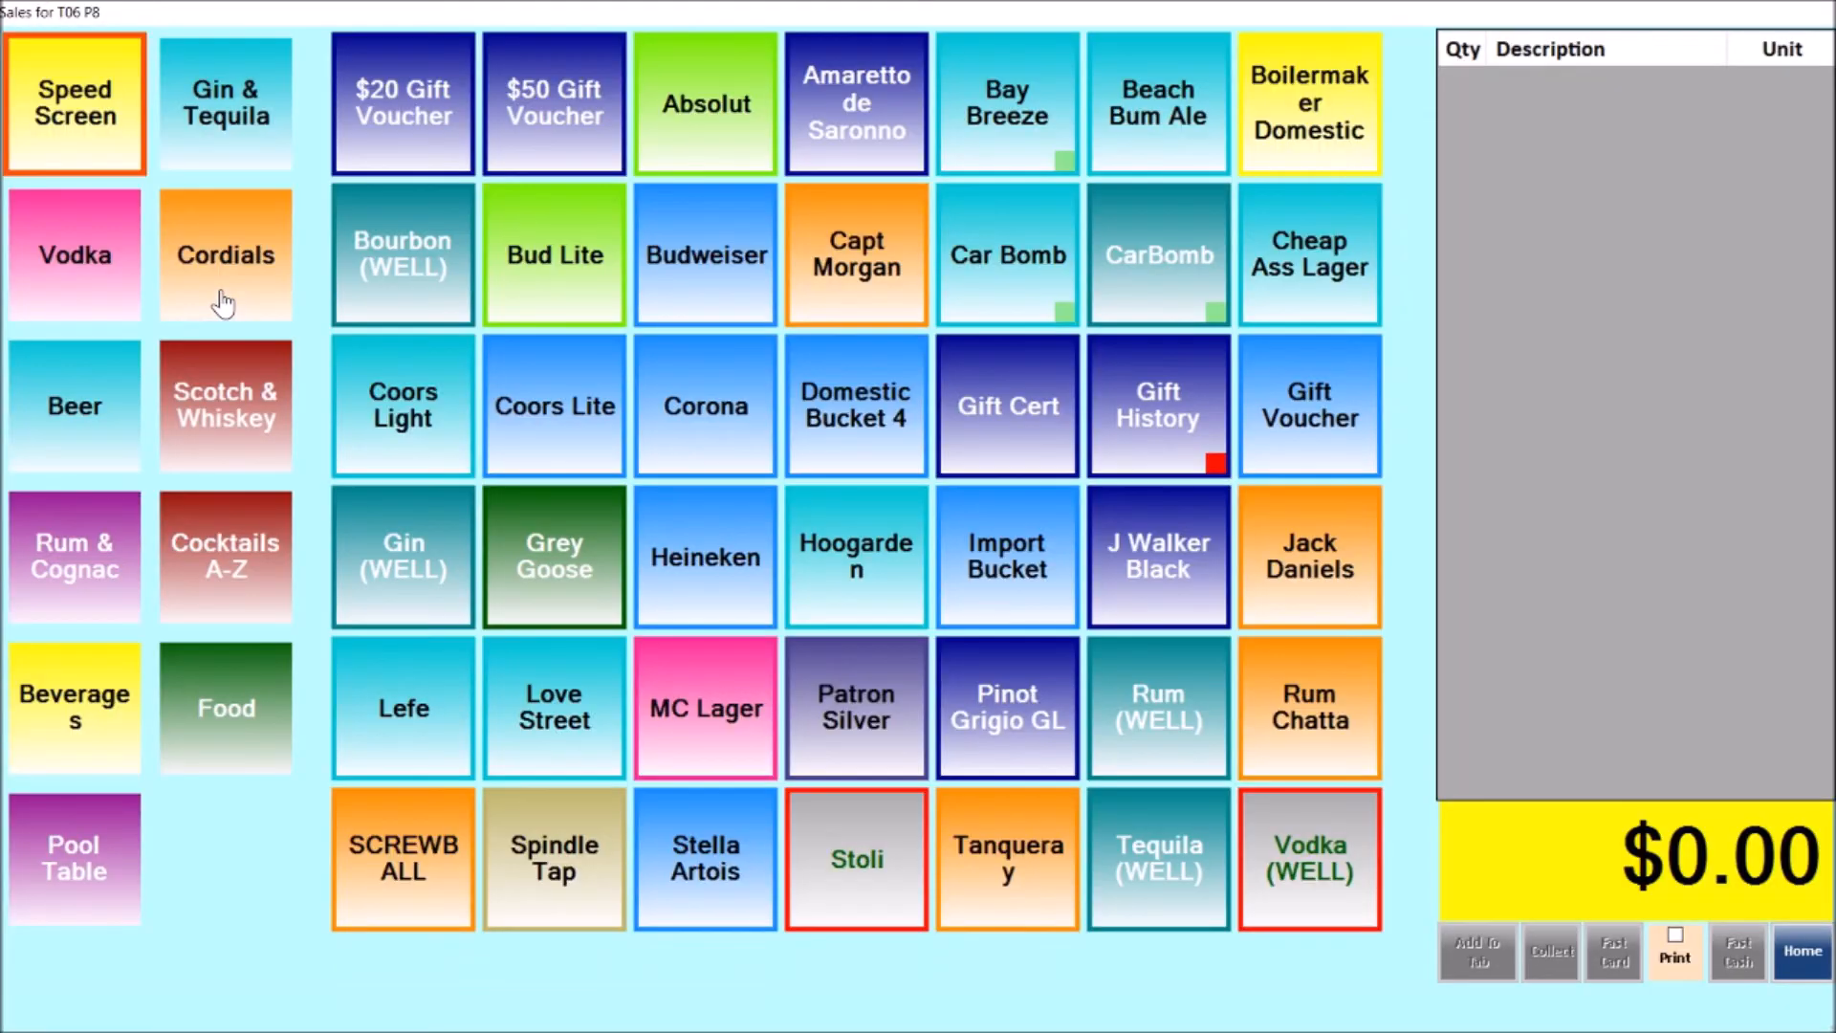
left_click(392, 228)
left_click(393, 396)
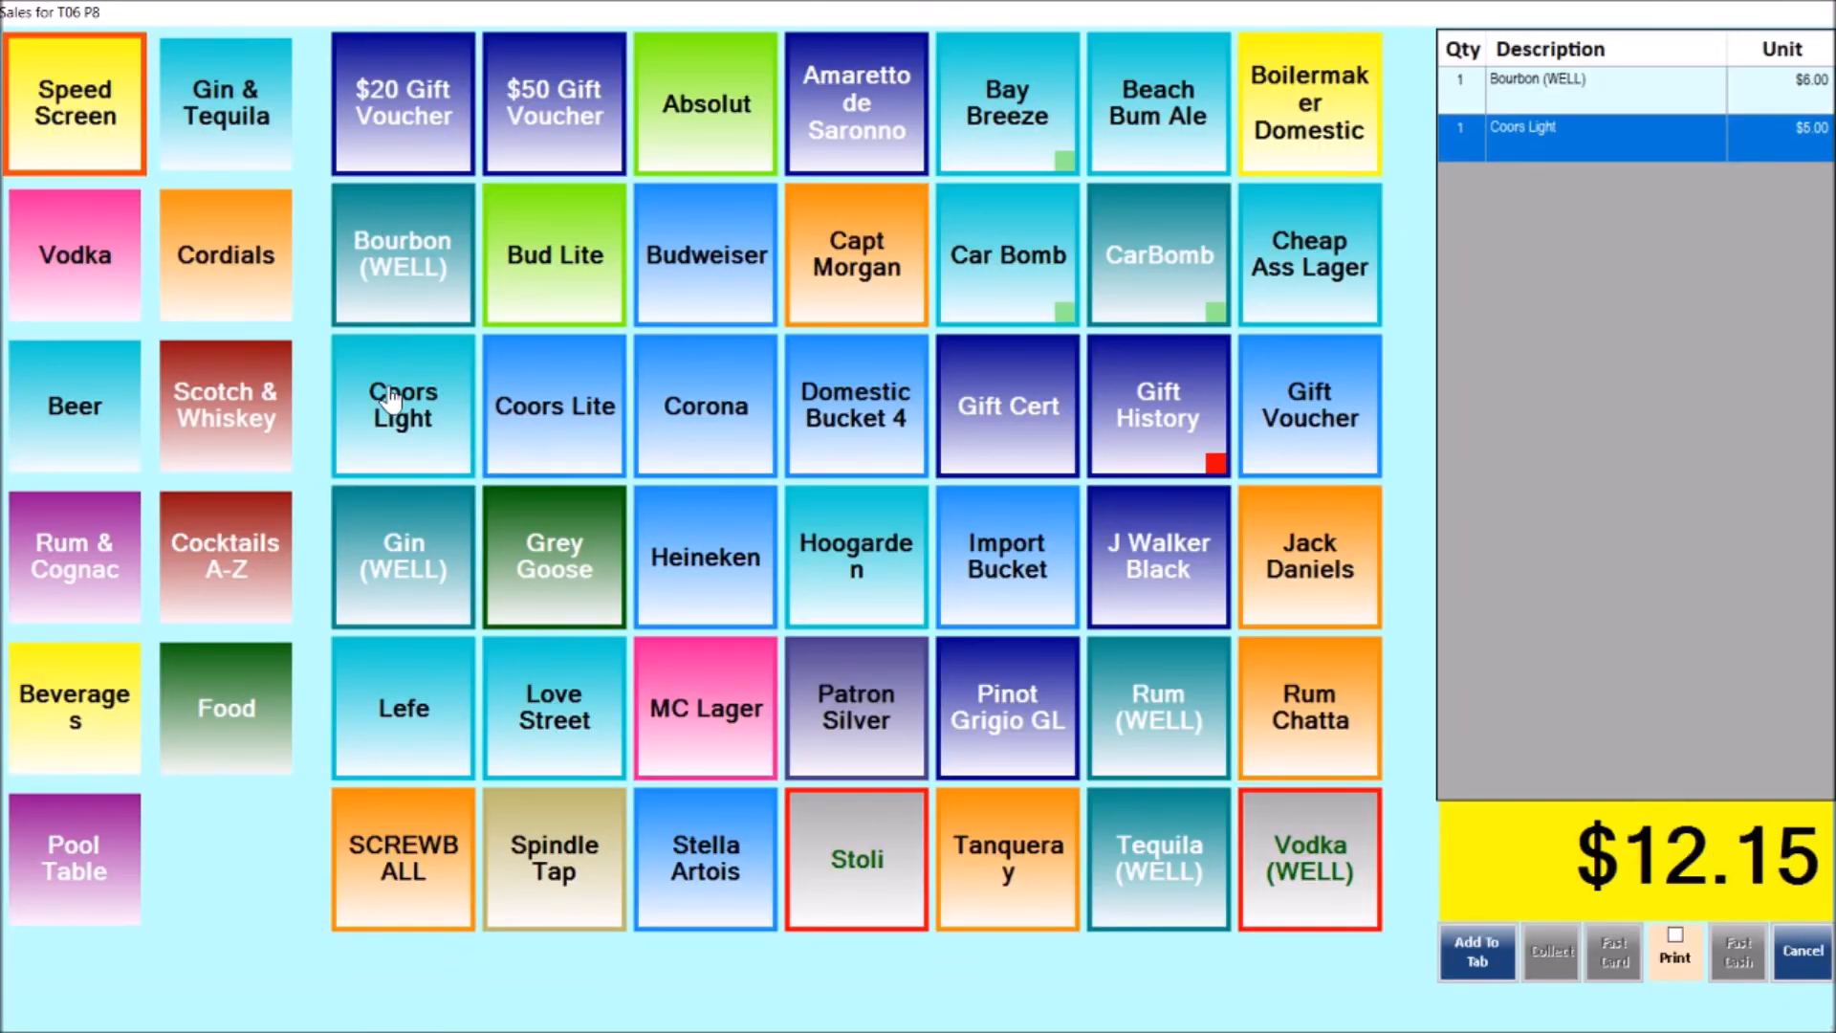
left_click(1478, 954)
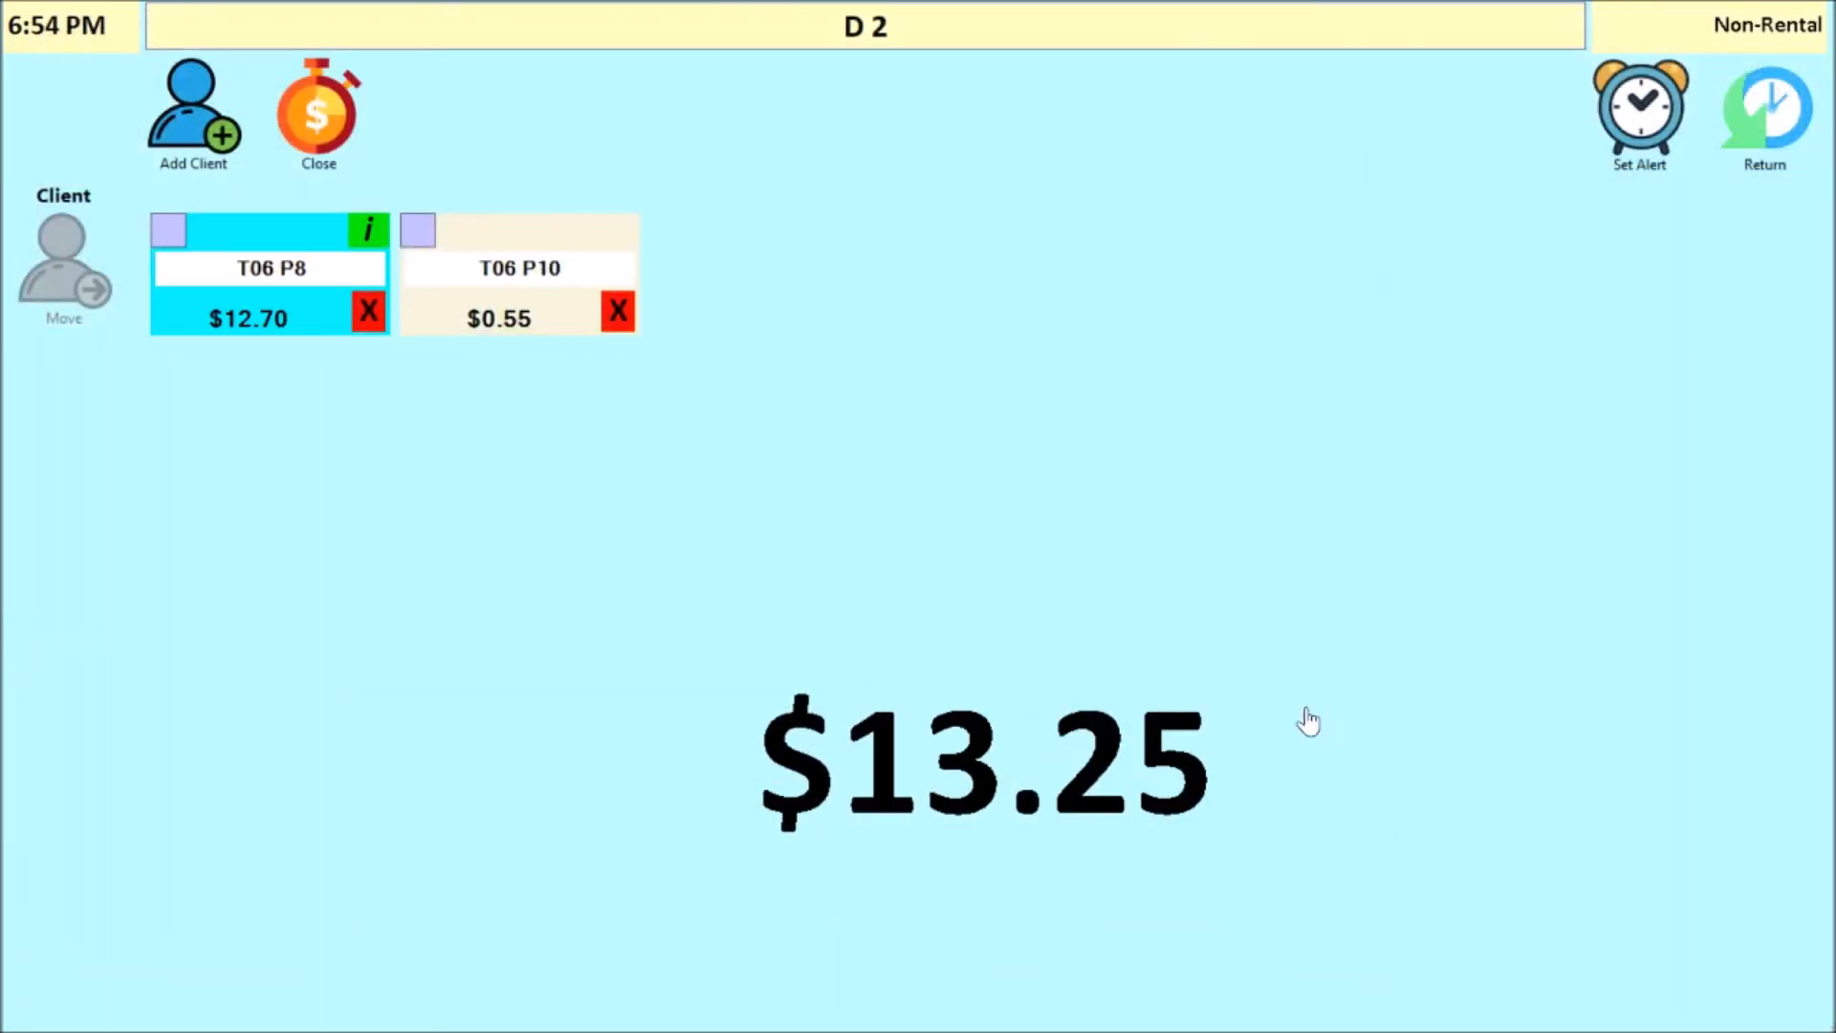
Add a Bud Lite and a Coors Lite to T06 P10's tab and return to the floor plan
left_click(512, 277)
left_click(521, 278)
left_click(559, 405)
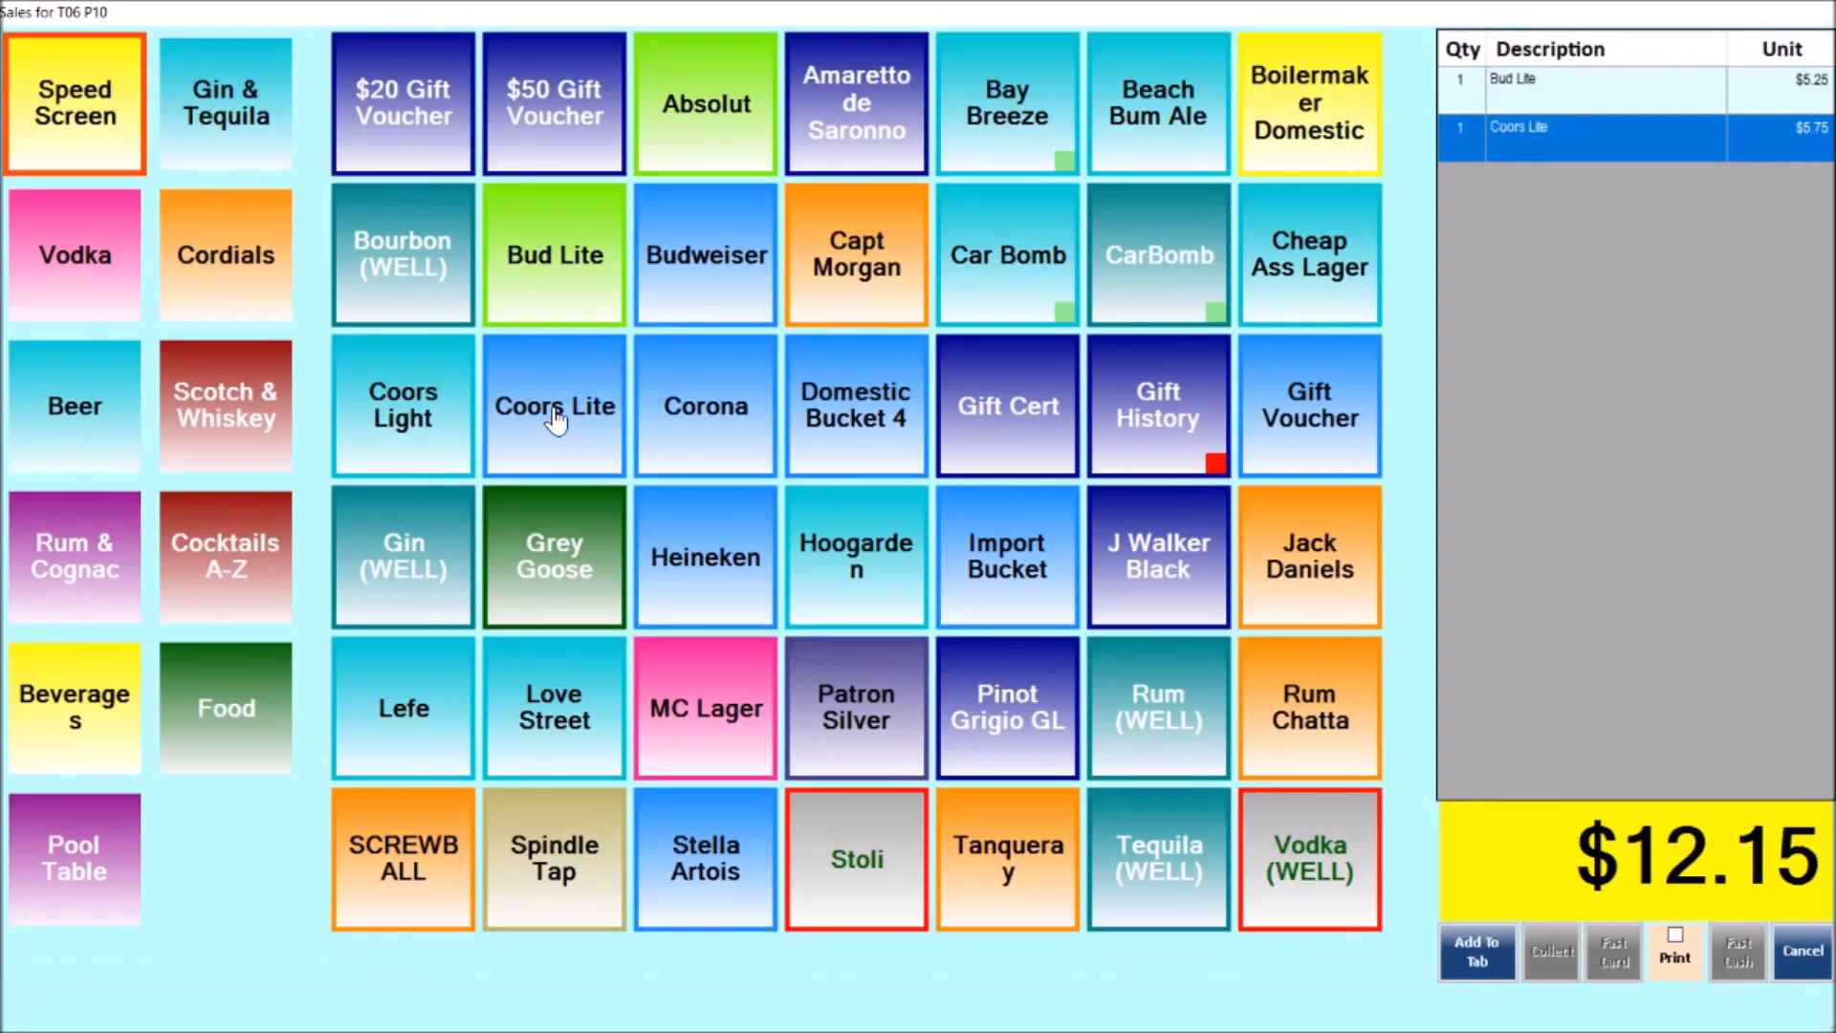
left_click(1473, 956)
left_click(1759, 105)
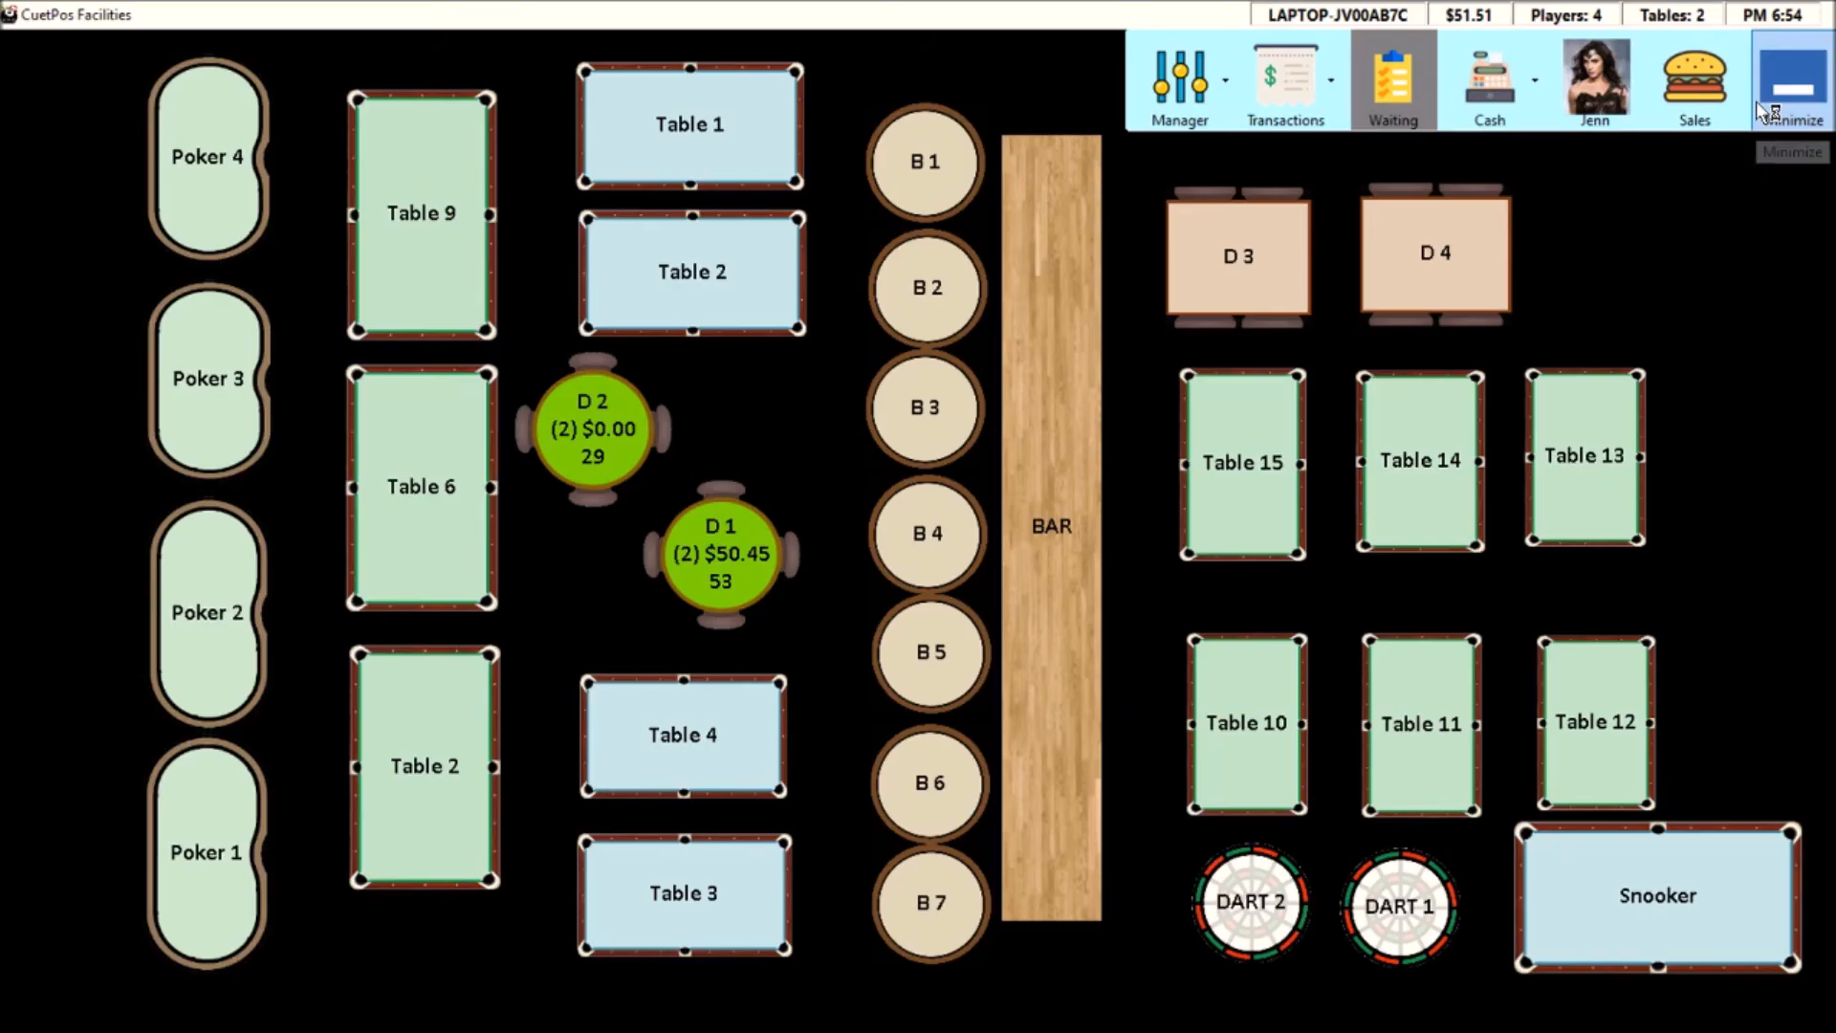
Check the open tabs in Sales, and close D 2 by collecting payment for both of its clients
left_click(1693, 77)
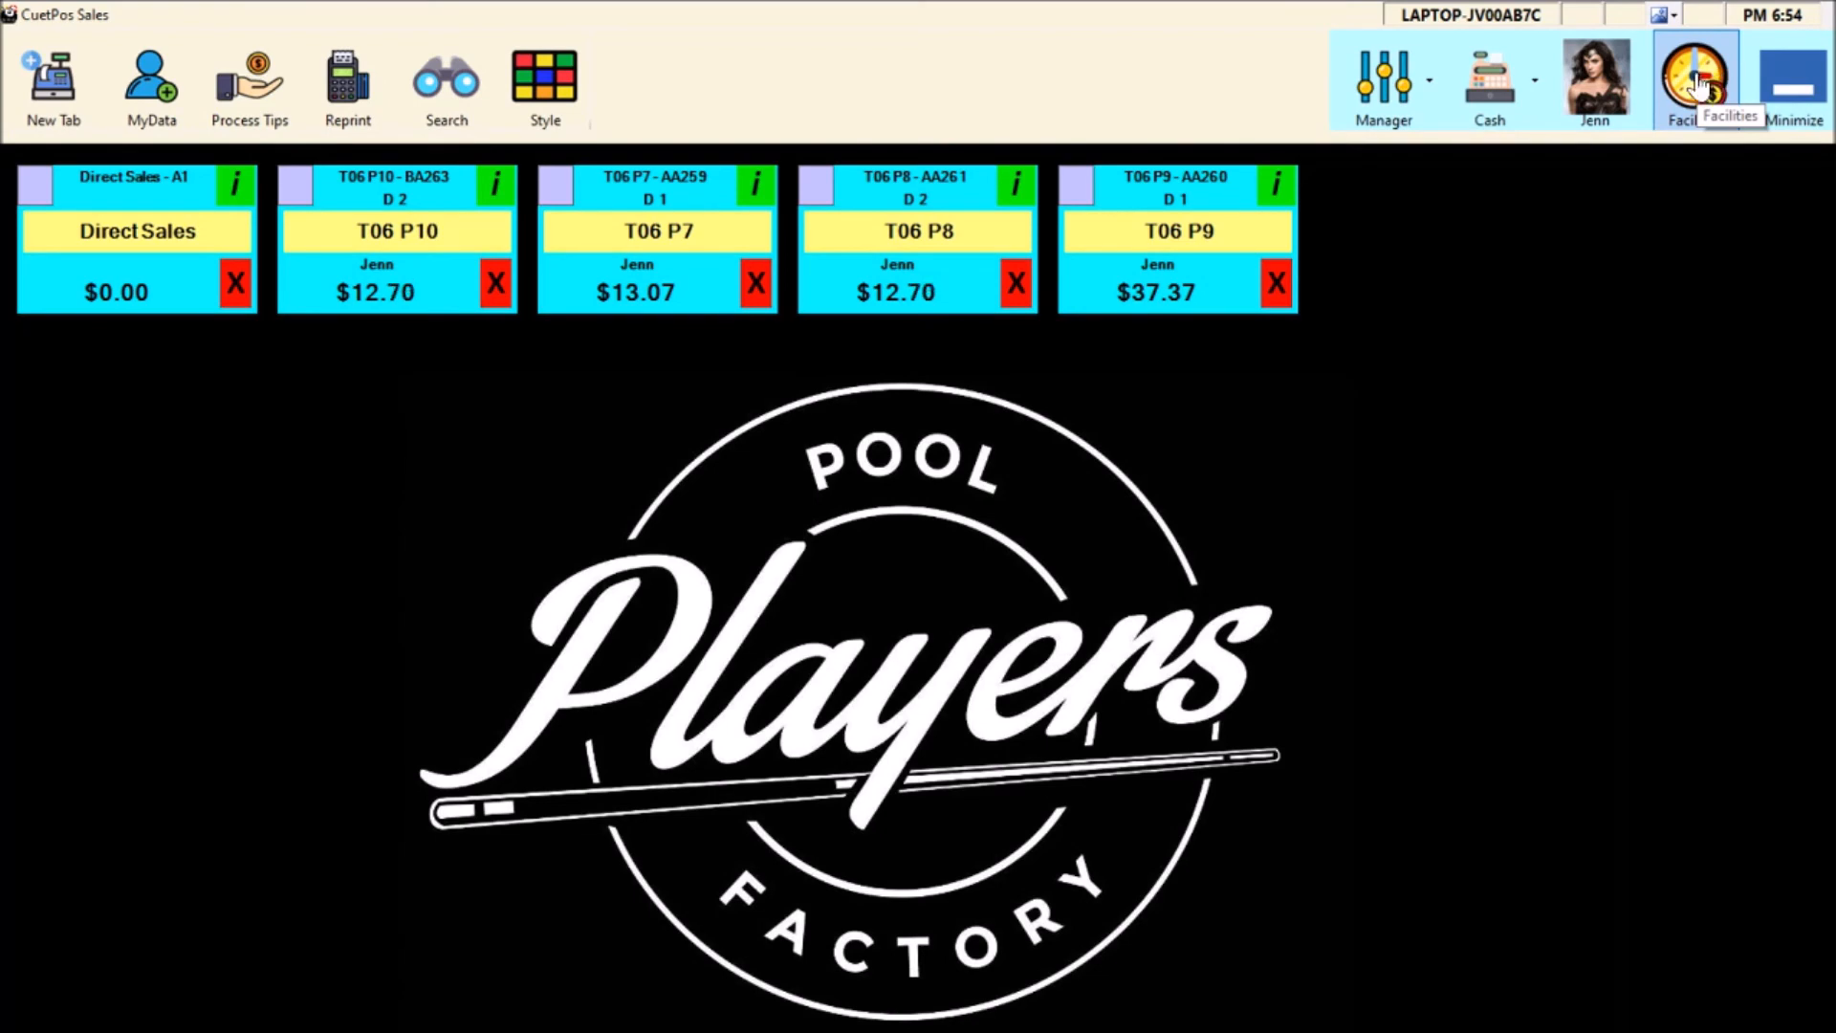
left_click(1697, 85)
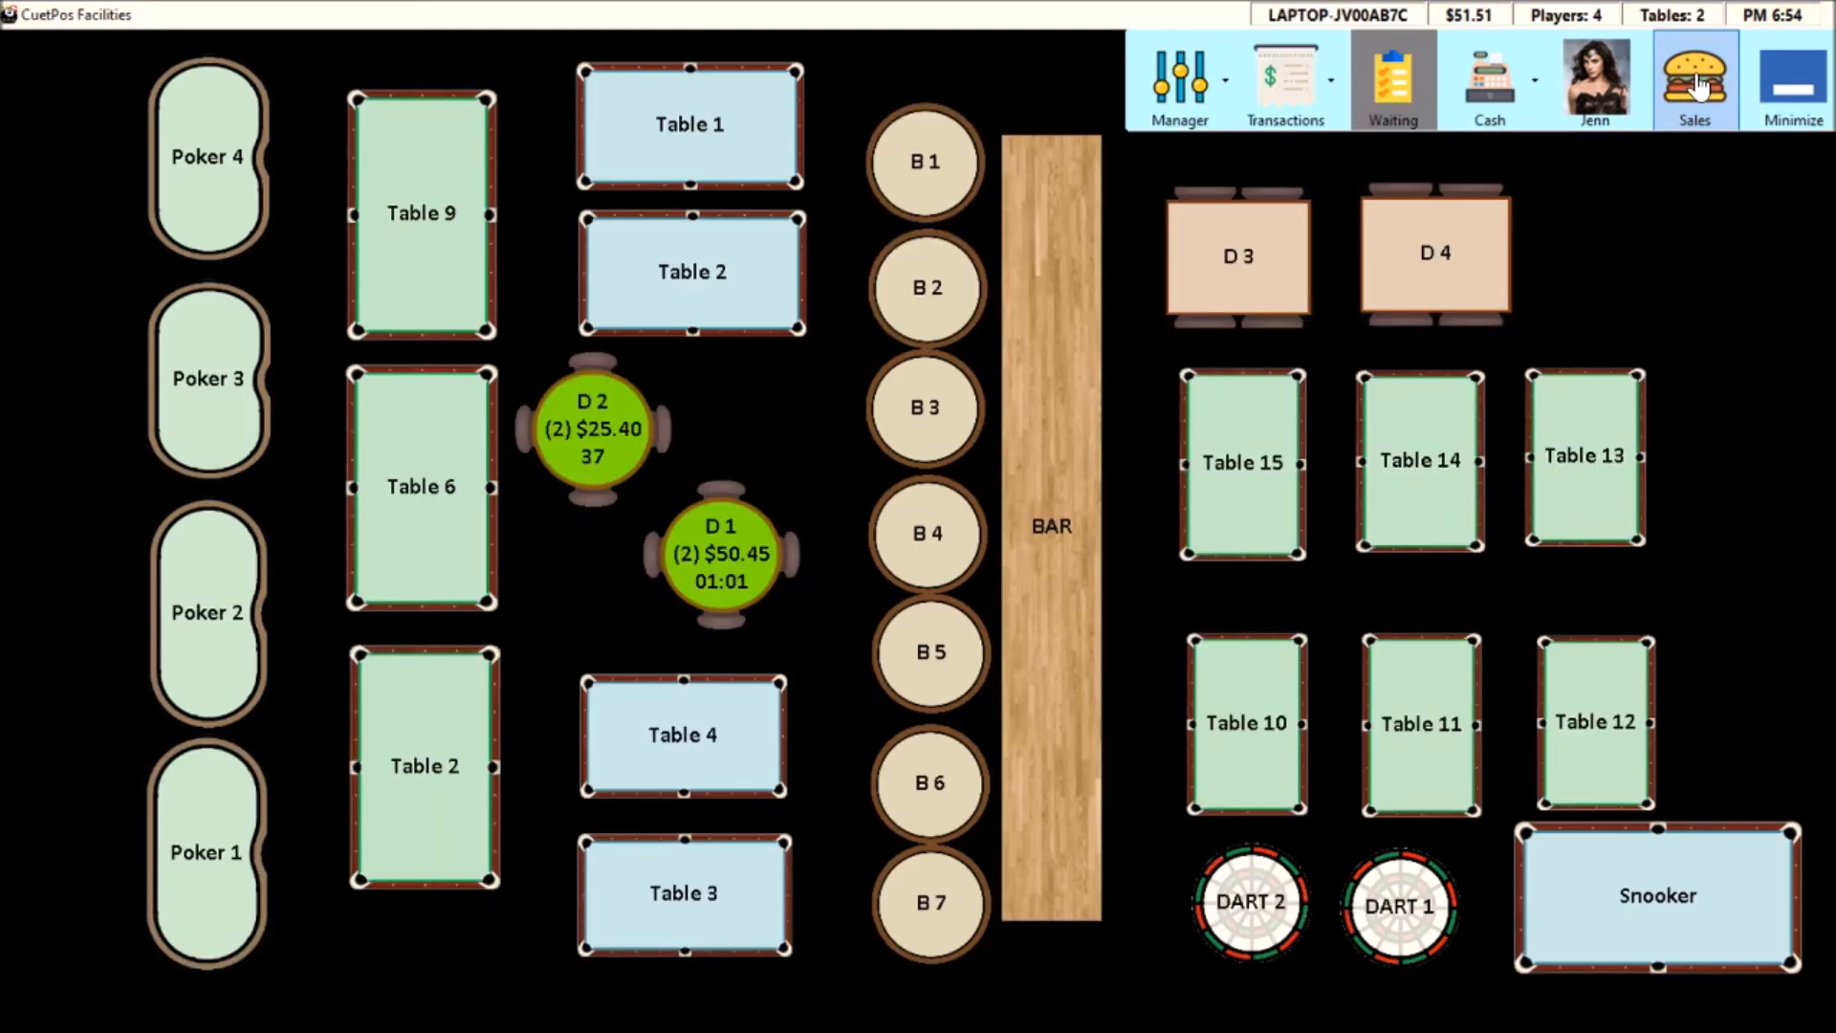
left_click(626, 462)
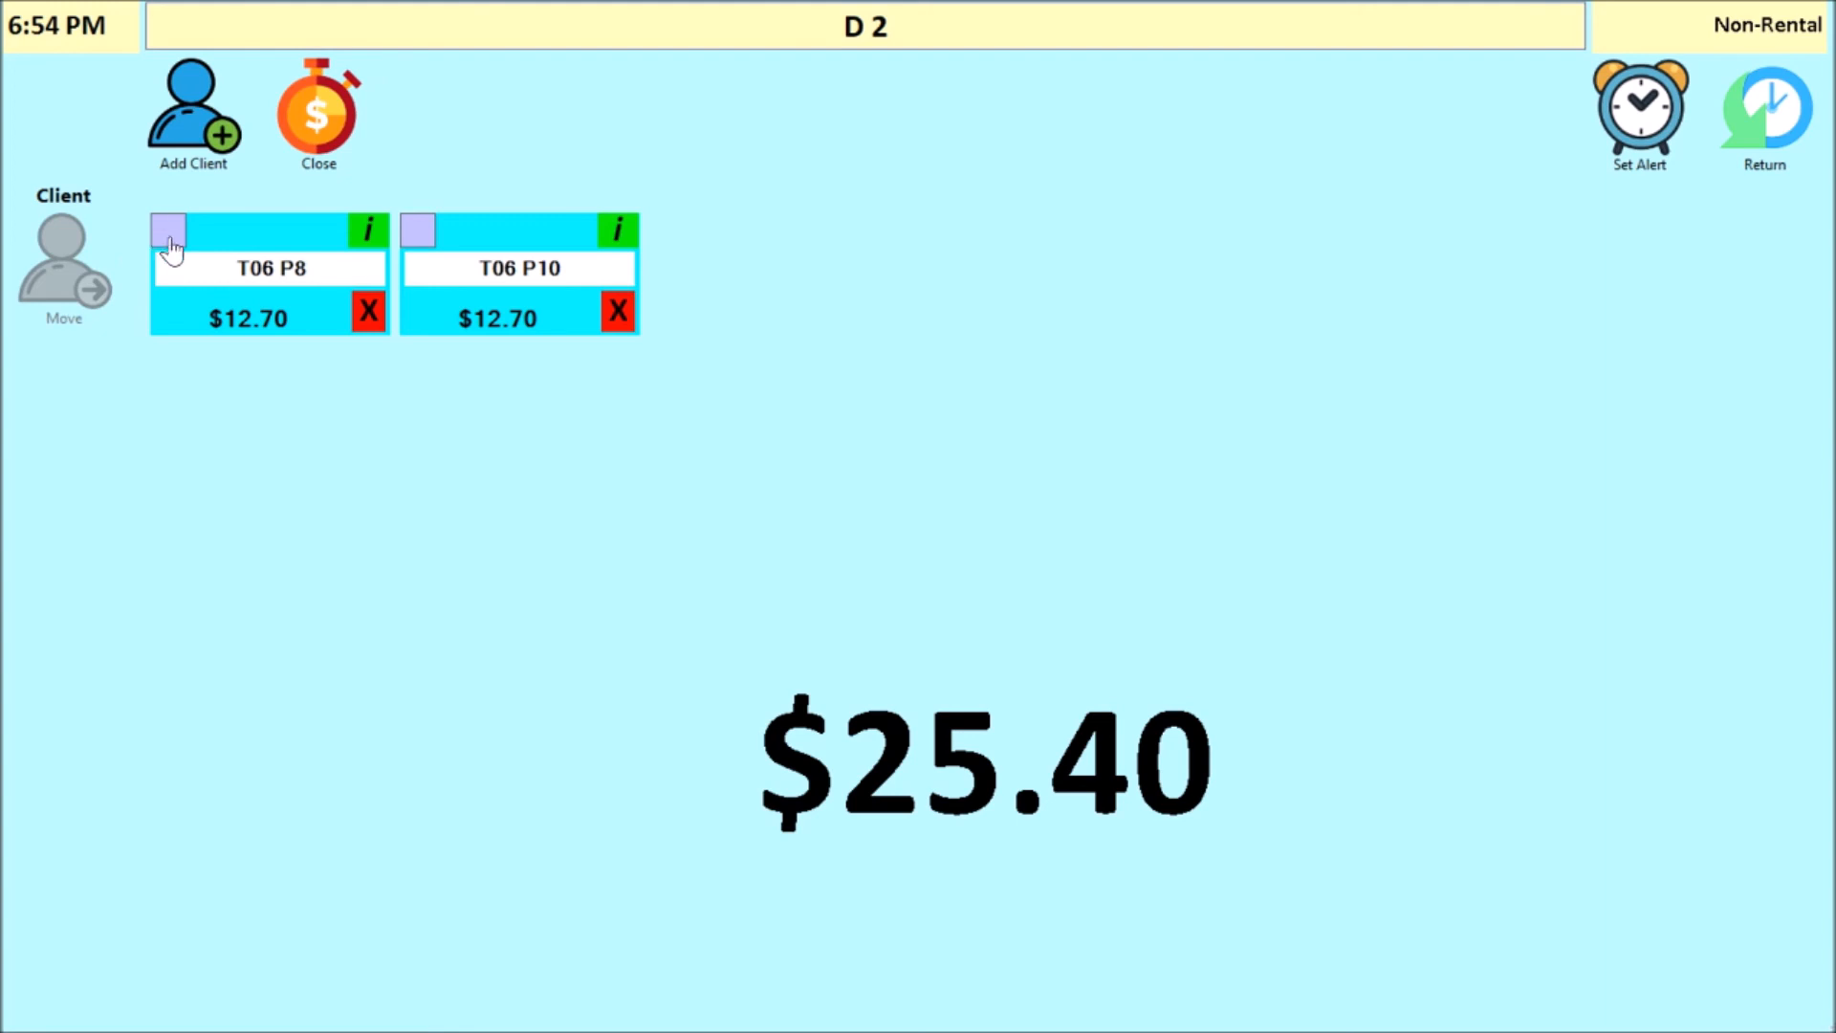
left_click(319, 112)
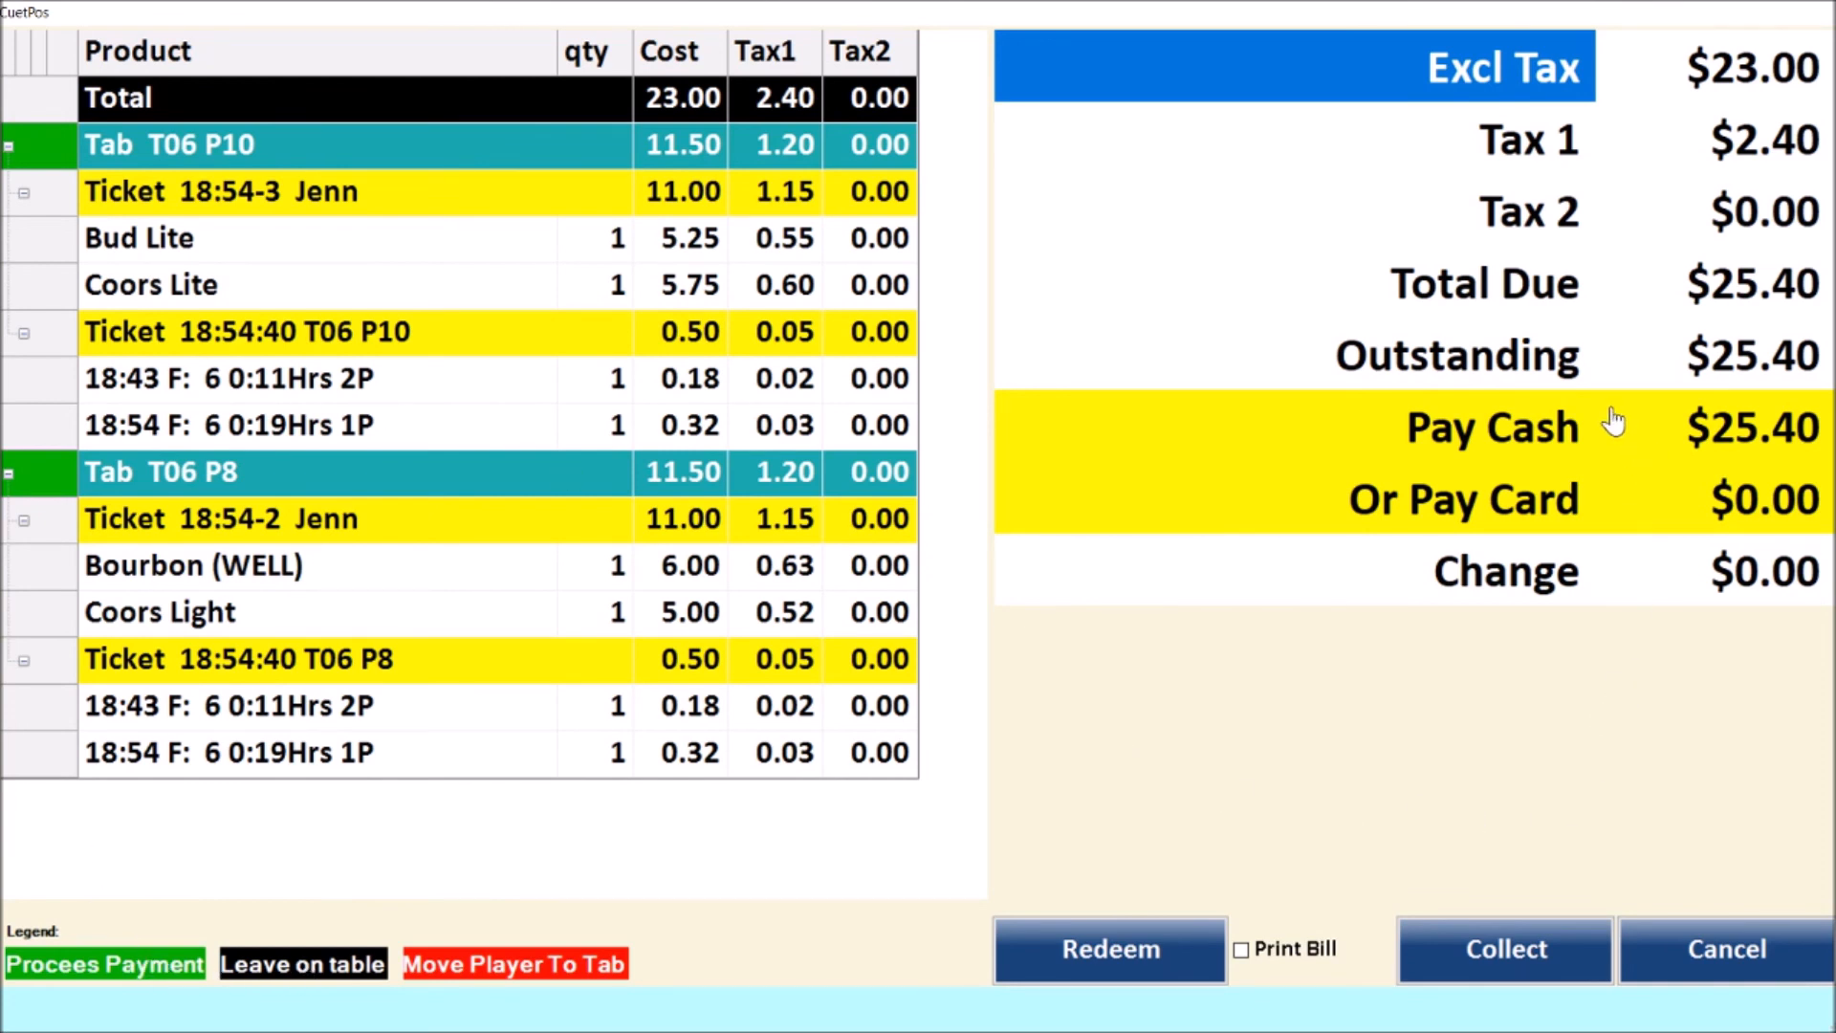
left_click(1478, 985)
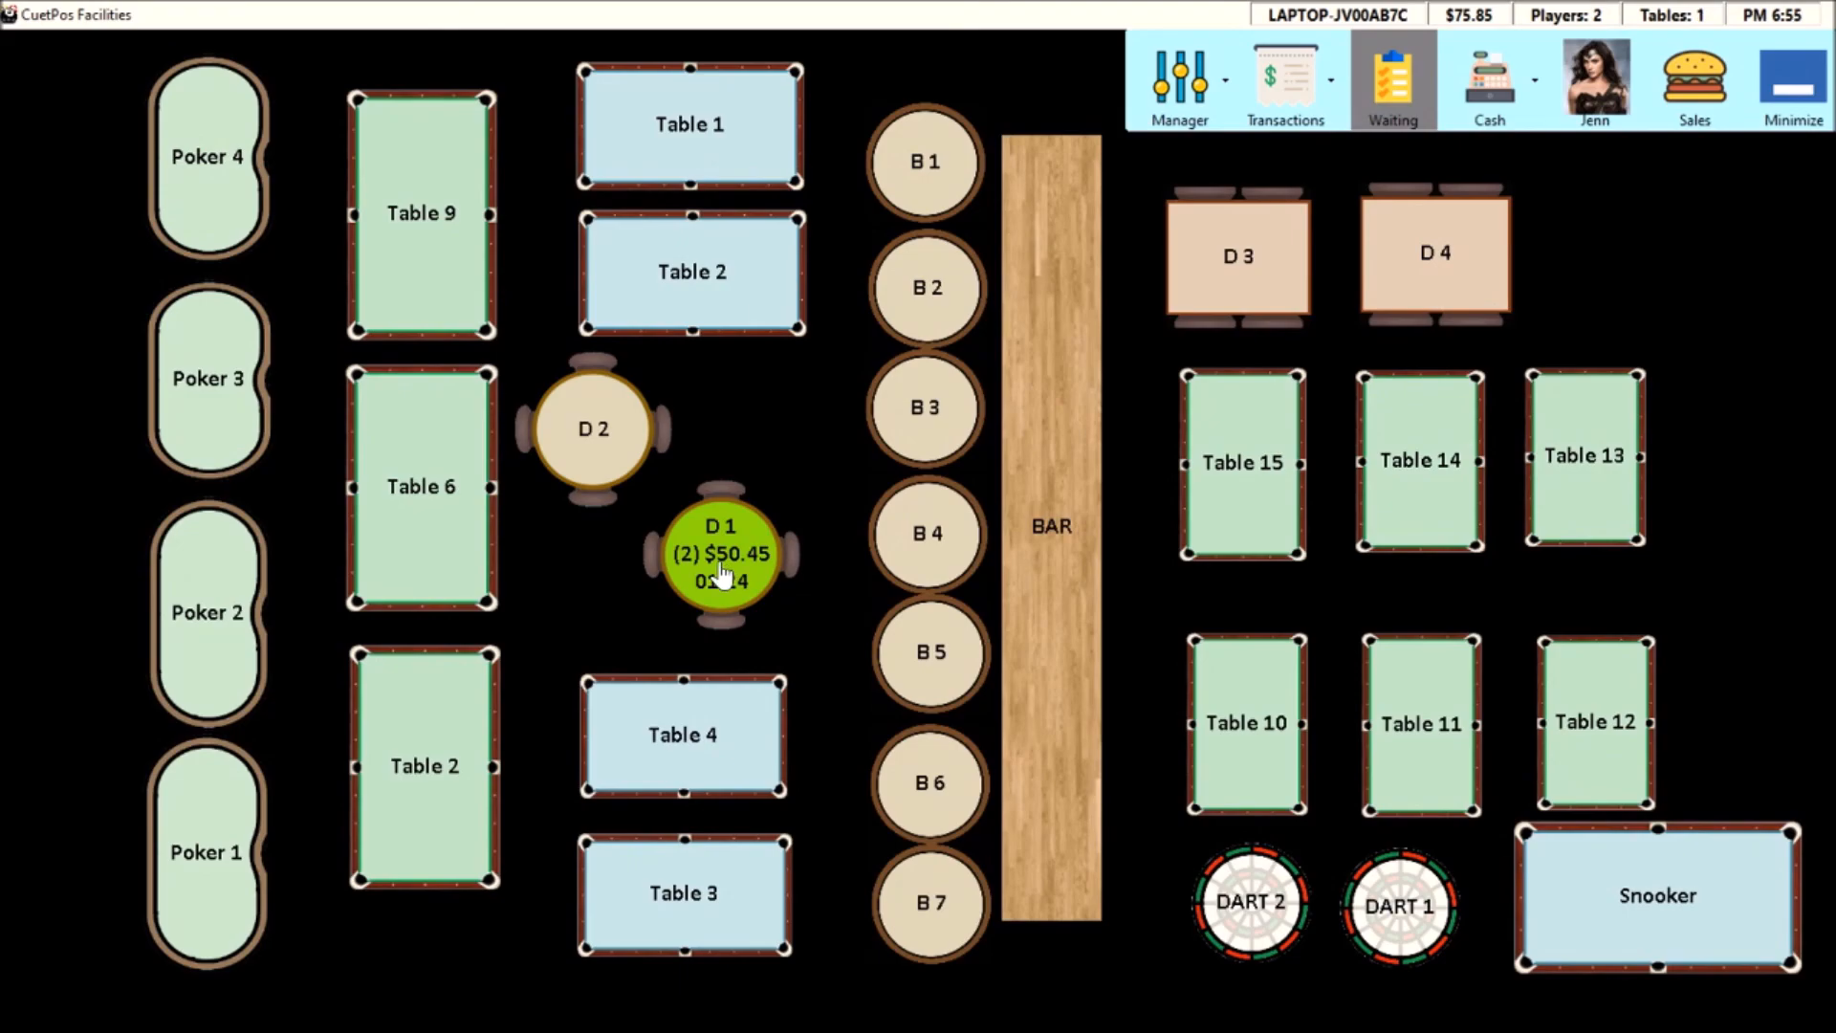
Close D 1 by collecting payment for both of its clients, and open the Sales screen to check the tabs
left_click(721, 574)
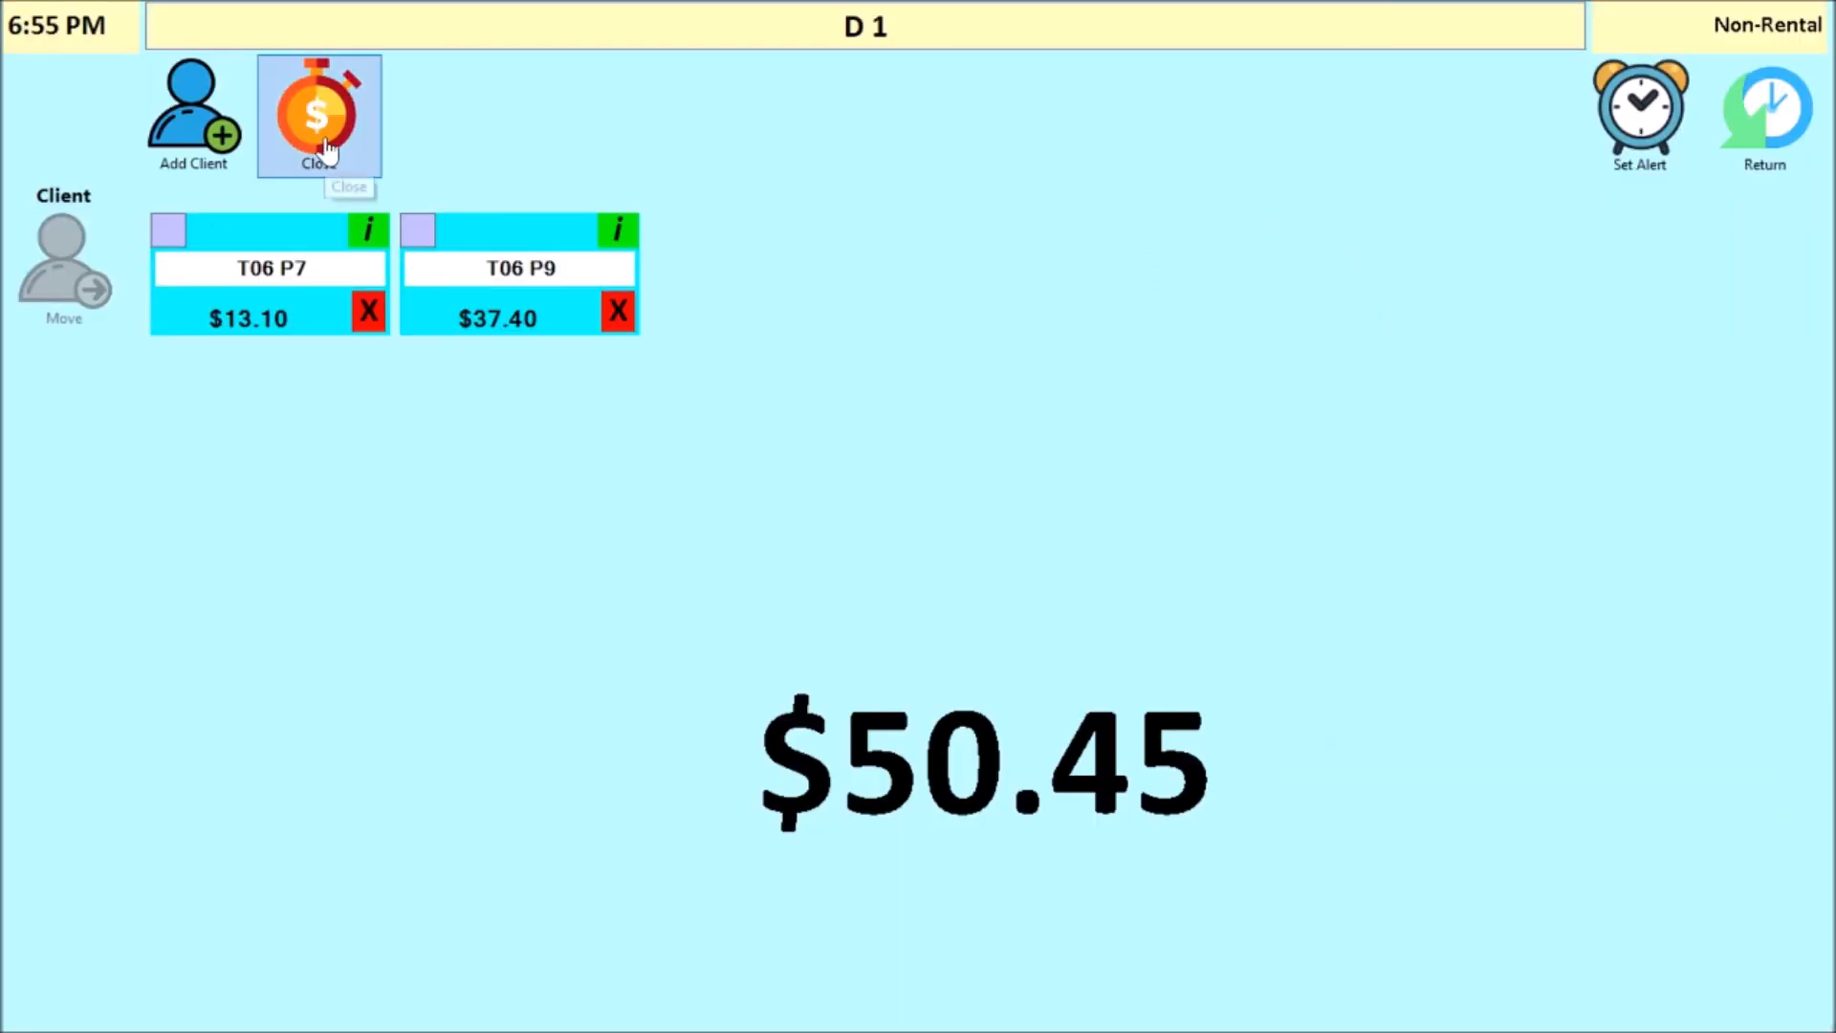
left_click(343, 179)
left_click(1487, 961)
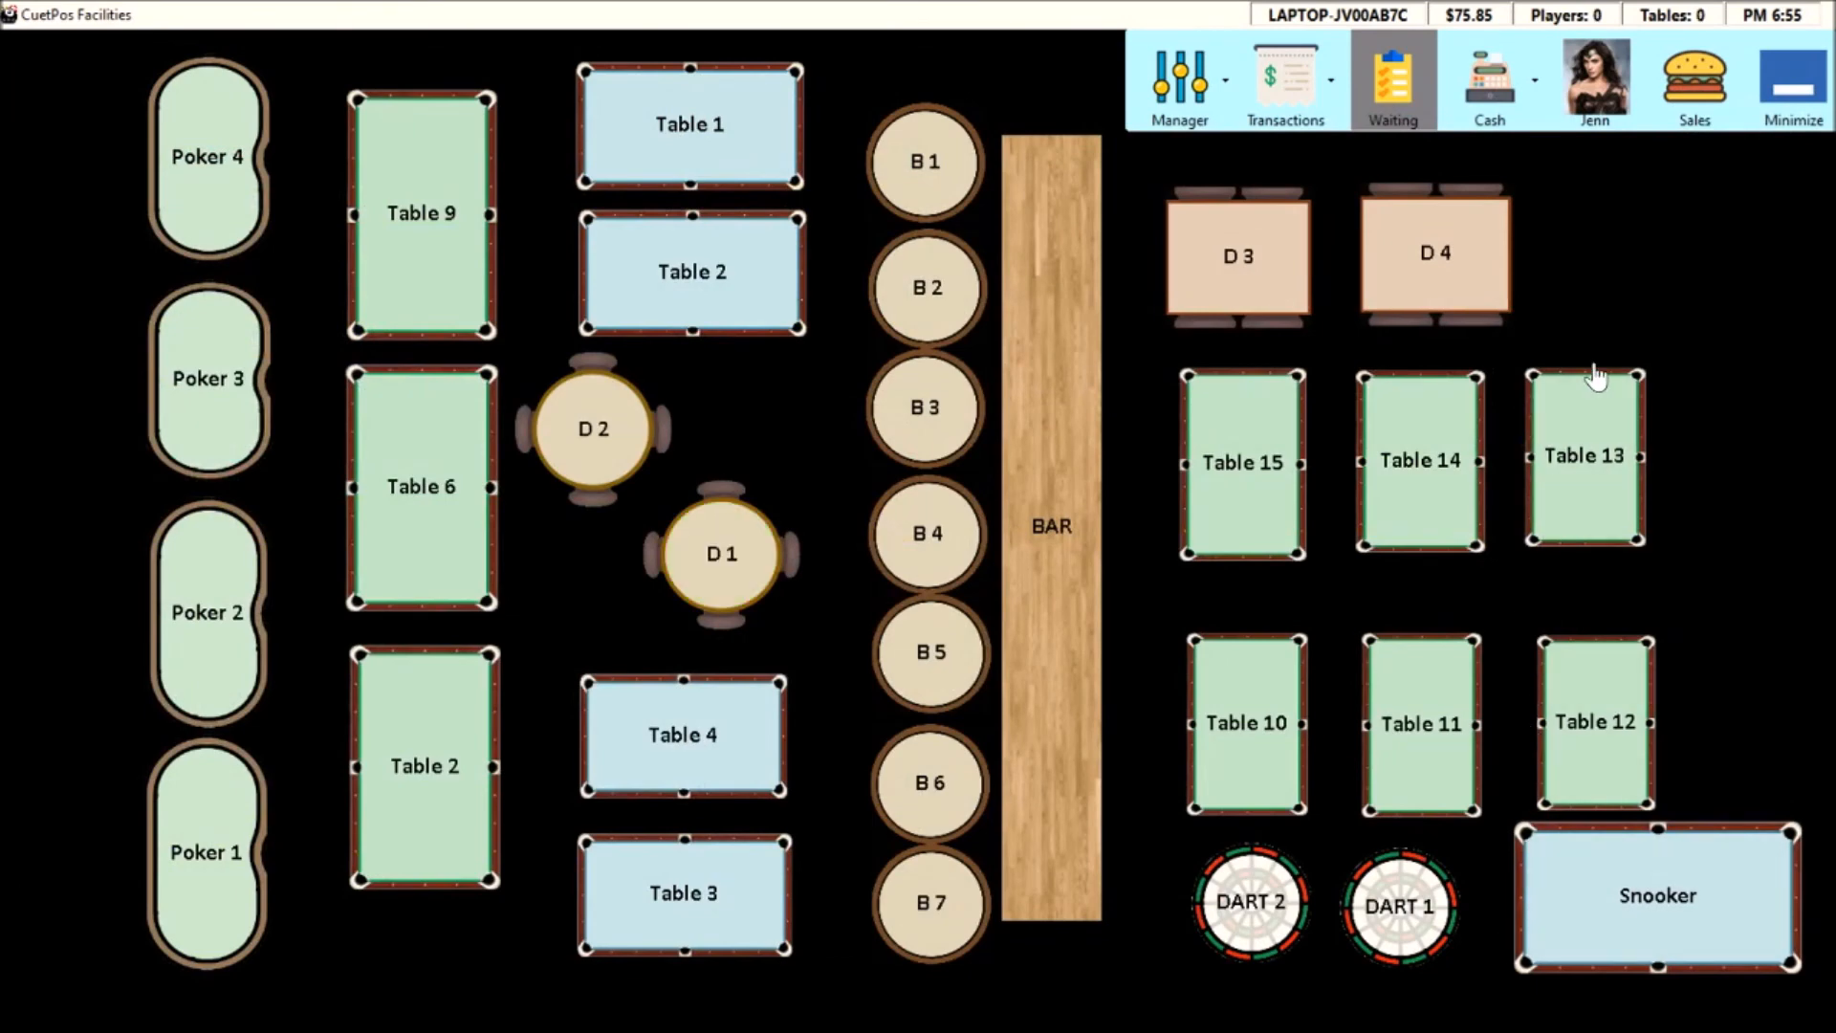
left_click(1695, 96)
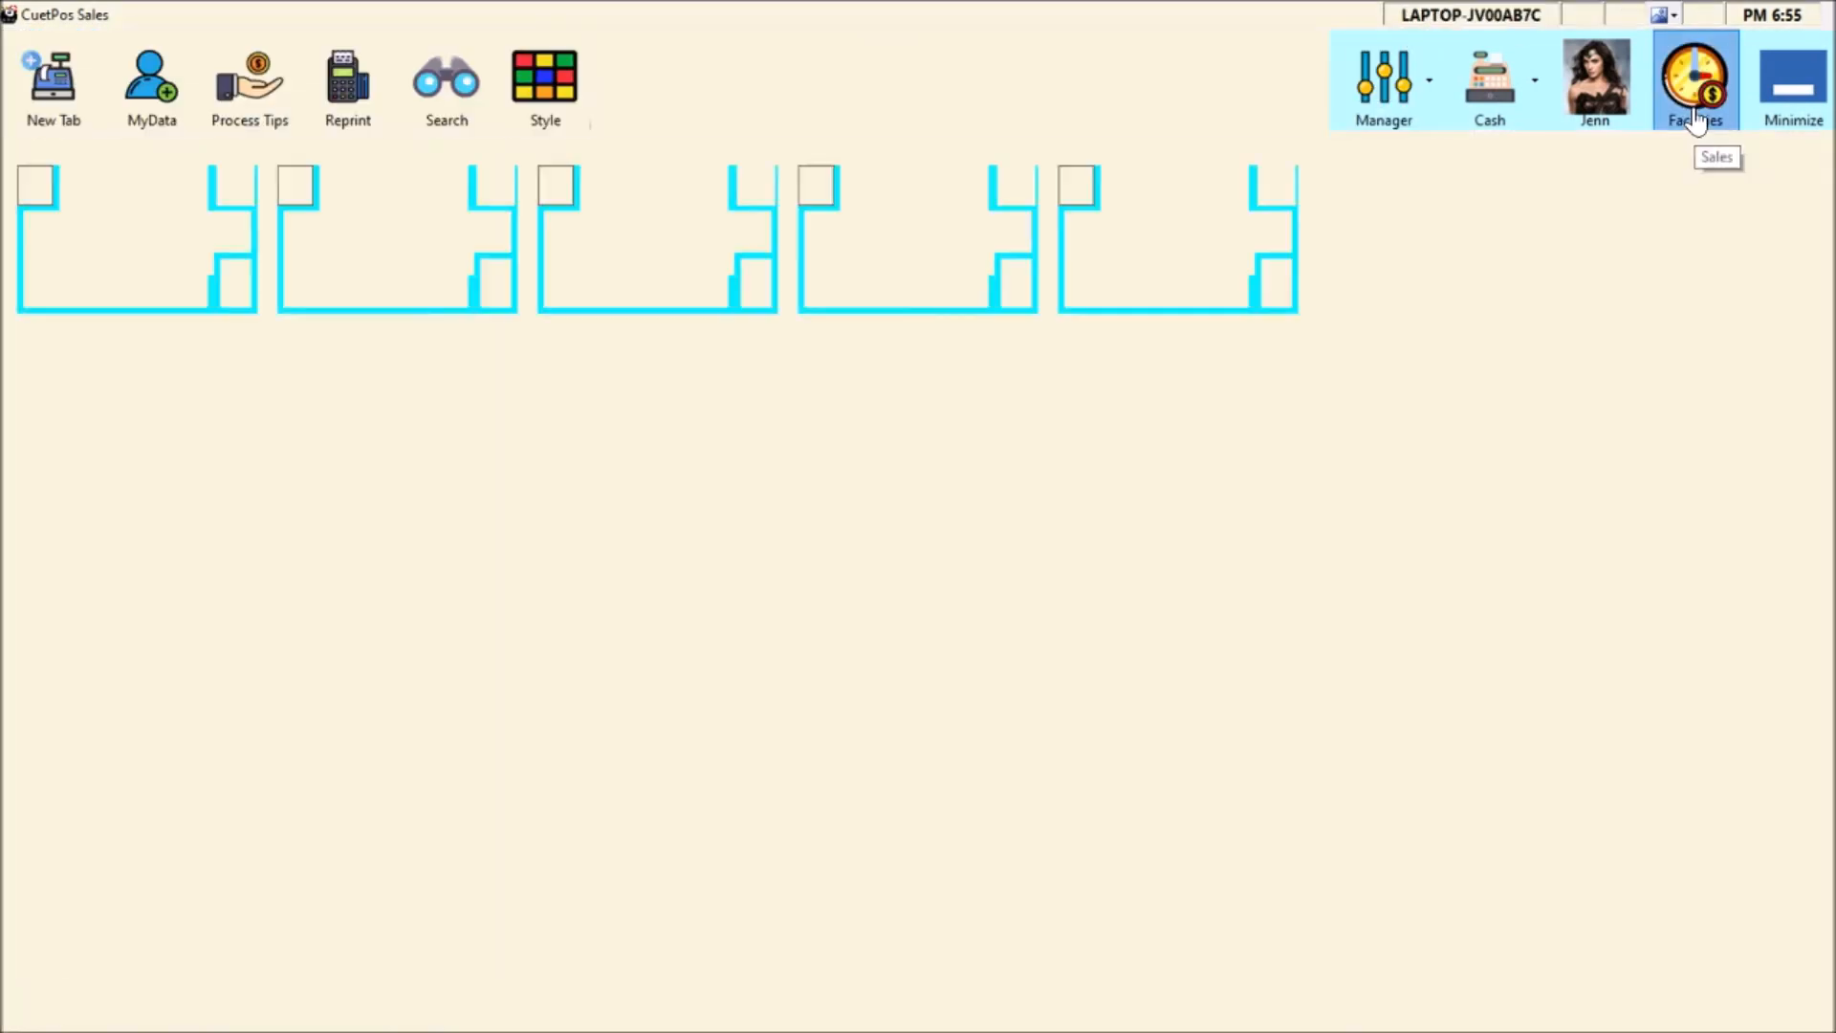